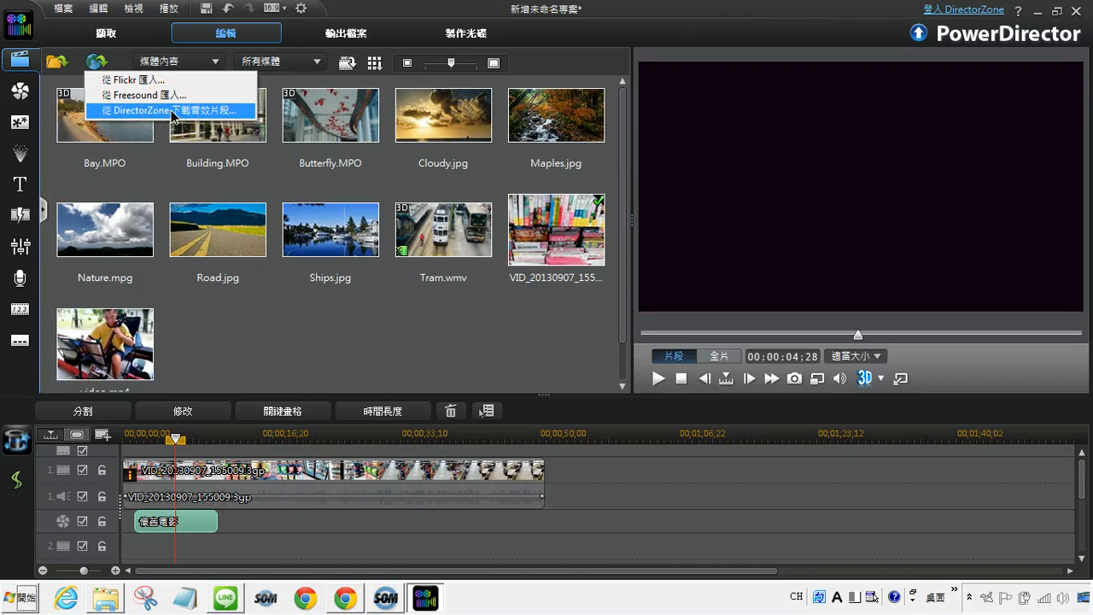
Step: Open the DirectorZone sound clip download page from the online media import options and preview the "I'm say hello" clip
{"action": "left_click", "coordinate": [174, 111]}
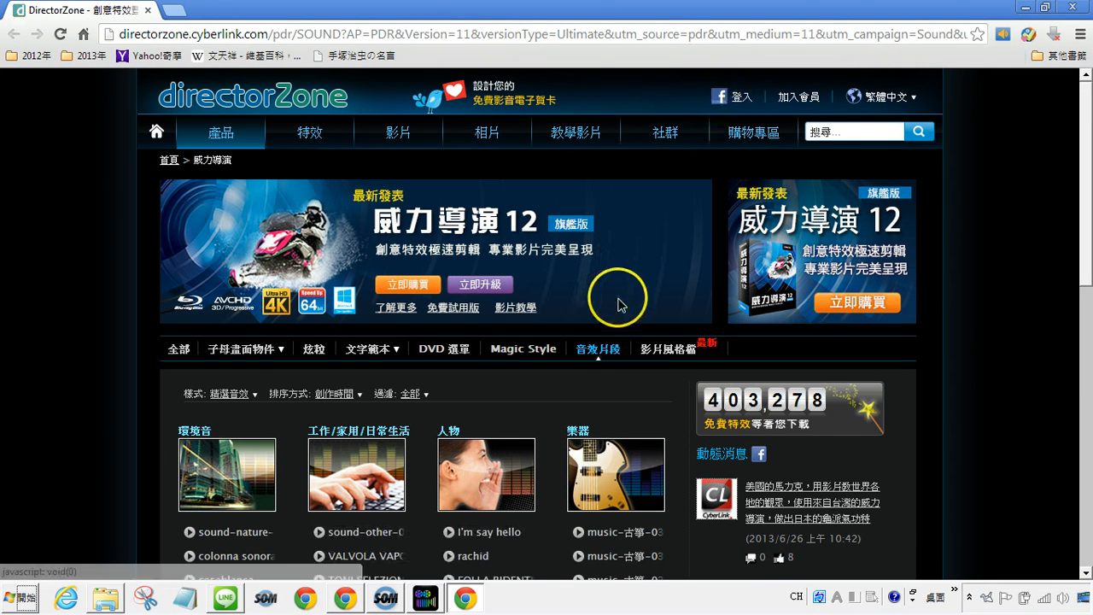
{"action": "scroll", "coordinate": [617, 305], "scroll_direction": "down", "scroll_amount": 2}
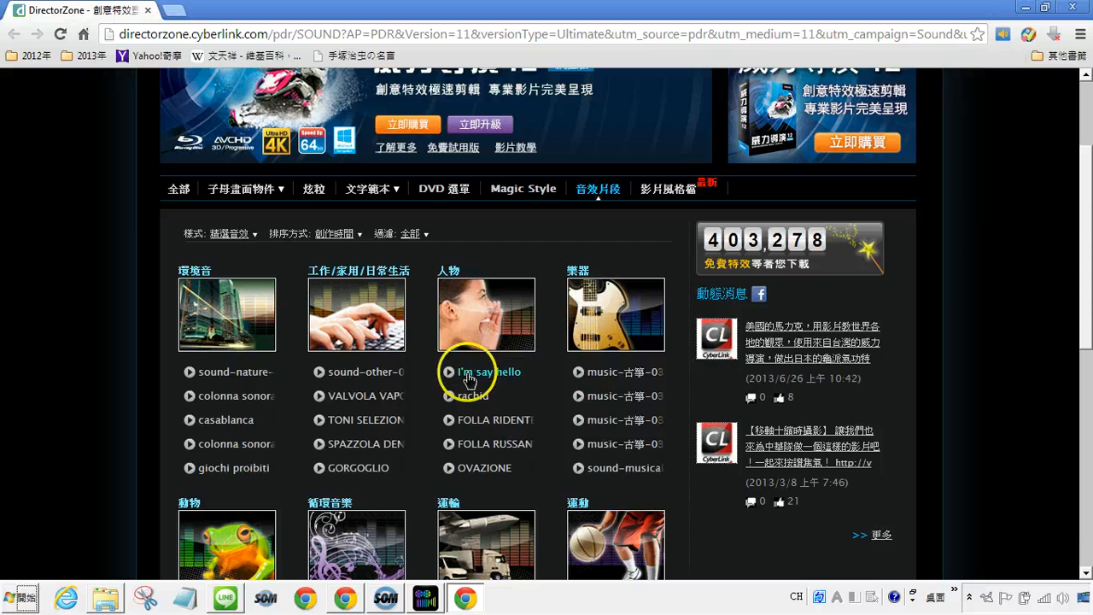
{"action": "left_click", "coordinate": [452, 379]}
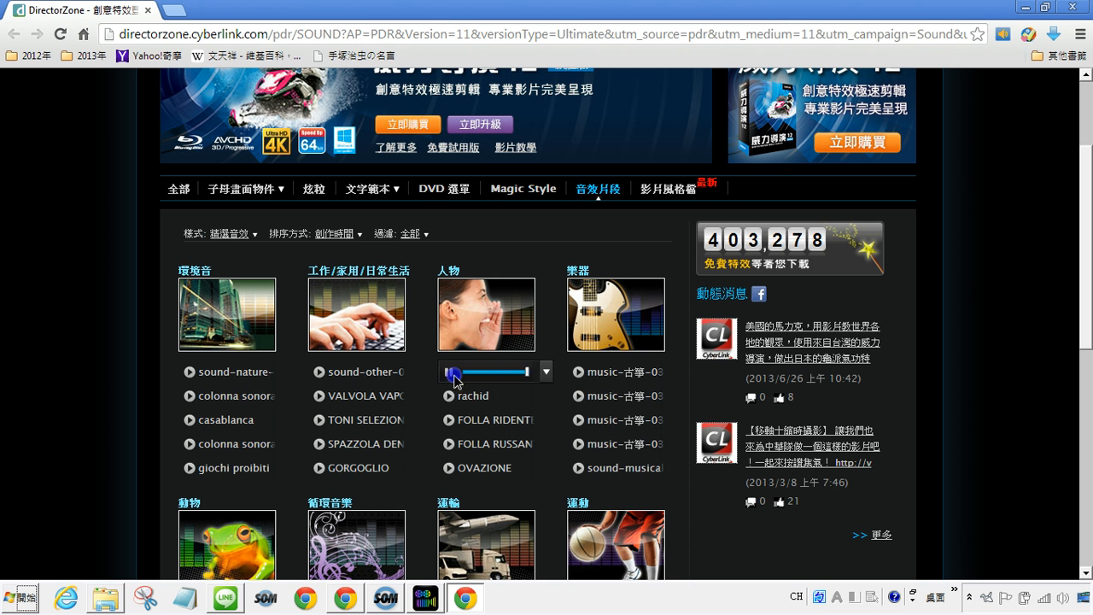
{"action": "left_click", "coordinate": [450, 373]}
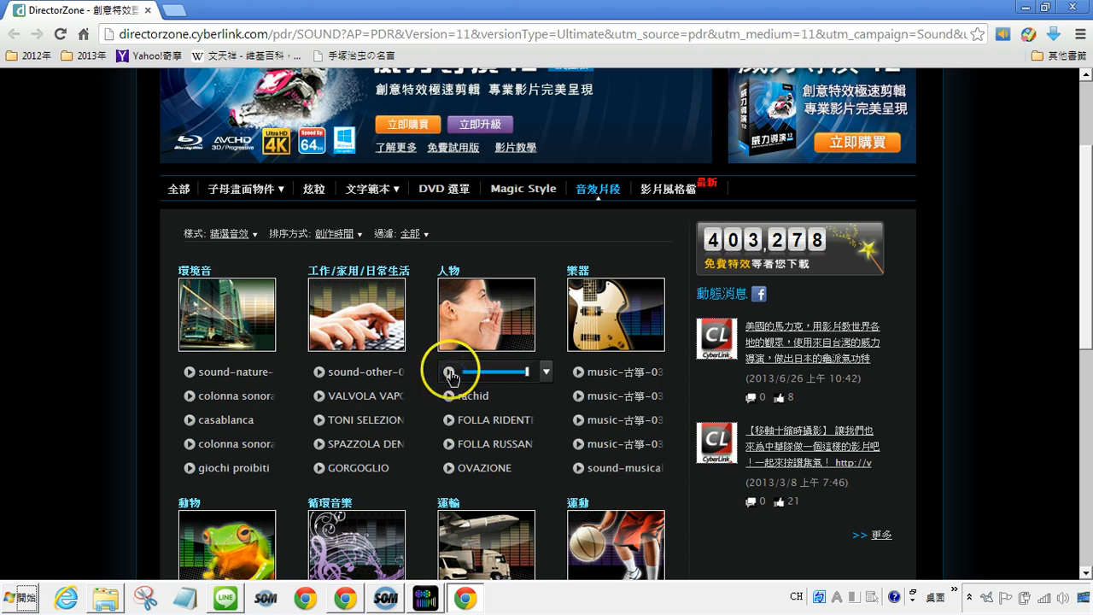
Step: Preview the first music-古箏 clip in the 樂器 category and try to download it
{"action": "left_click", "coordinate": [580, 372]}
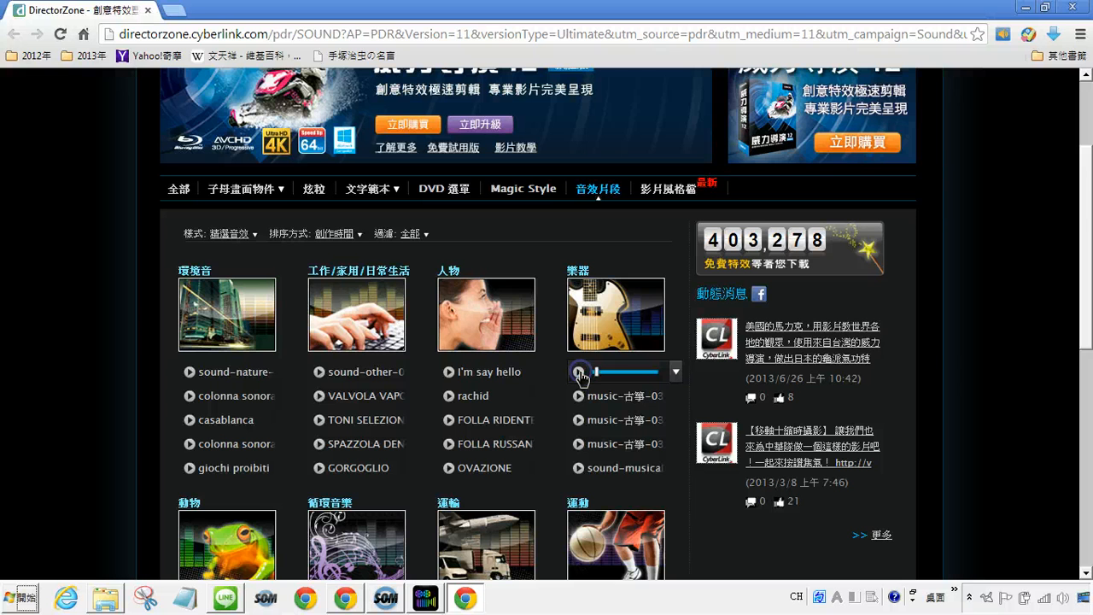
{"action": "left_click", "coordinate": [677, 373]}
{"action": "left_click", "coordinate": [679, 410]}
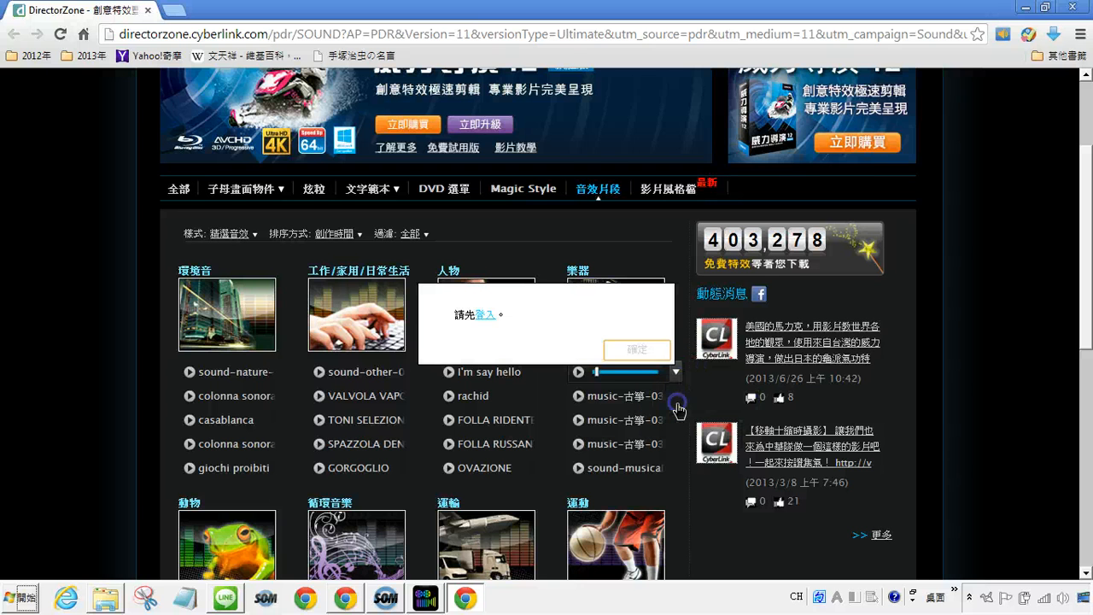
{"action": "left_click", "coordinate": [639, 348]}
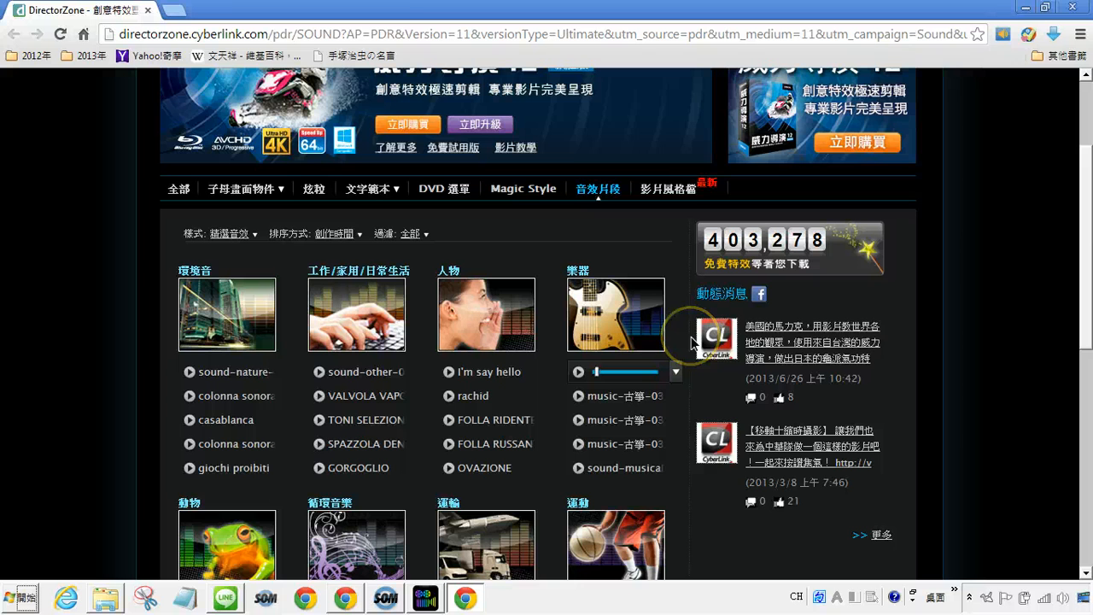
Step: Sign in to DirectorZone with the linked Facebook account
{"action": "left_click_drag", "start_coordinate": [1085, 244], "coordinate": [1085, 139]}
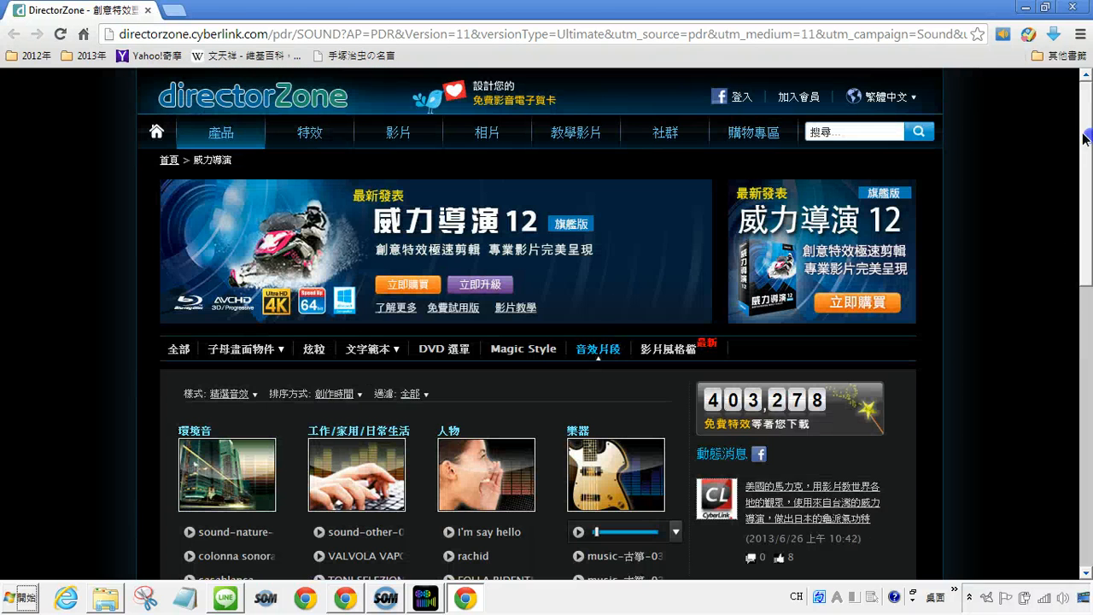
{"action": "left_click", "coordinate": [740, 96]}
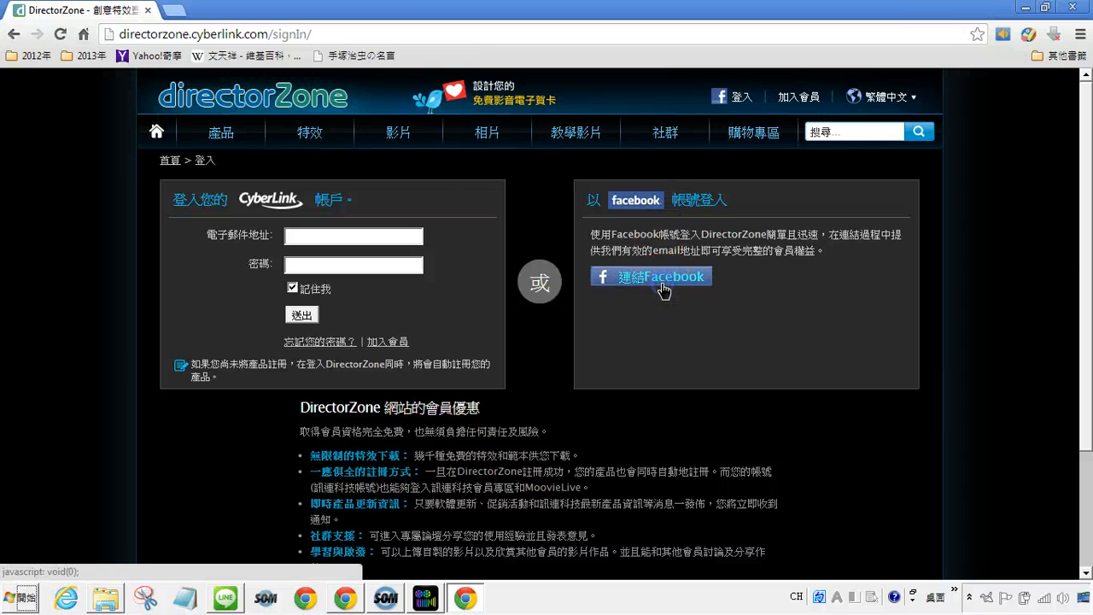
{"action": "left_click", "coordinate": [663, 290]}
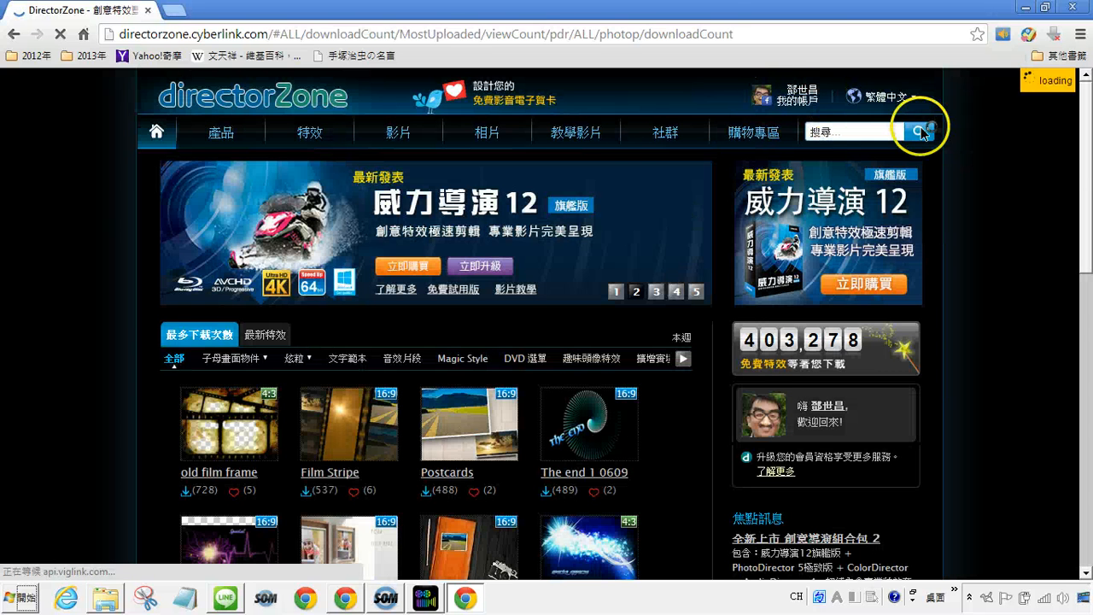
Step: Filter the most-downloaded effects to 音效片段 and look through the remaining effect categories
{"action": "left_click", "coordinate": [404, 359]}
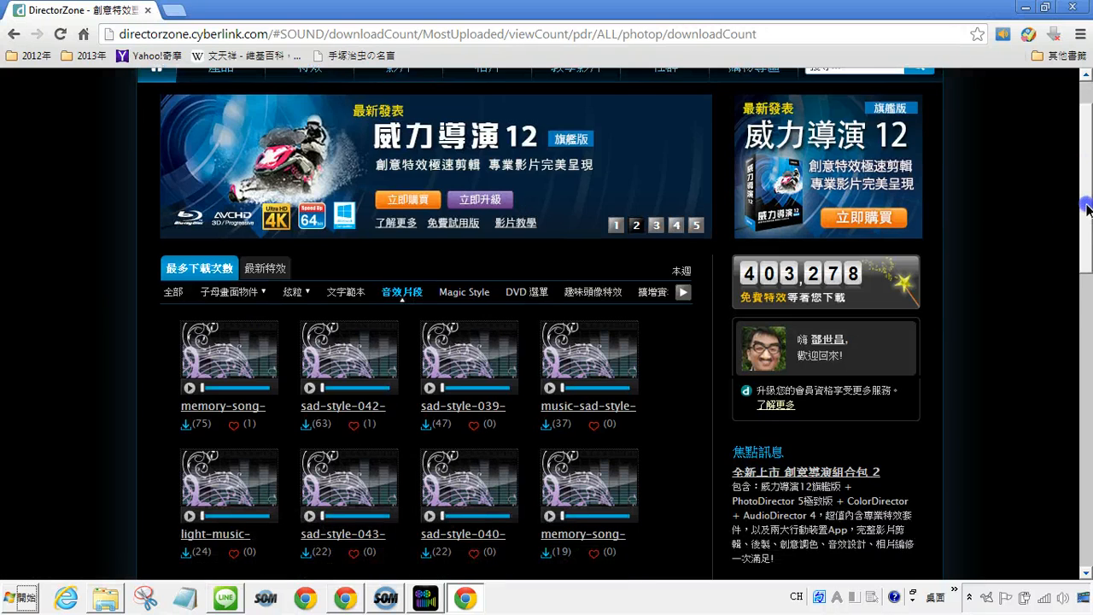
{"action": "left_click_drag", "start_coordinate": [1076, 171], "coordinate": [1080, 248]}
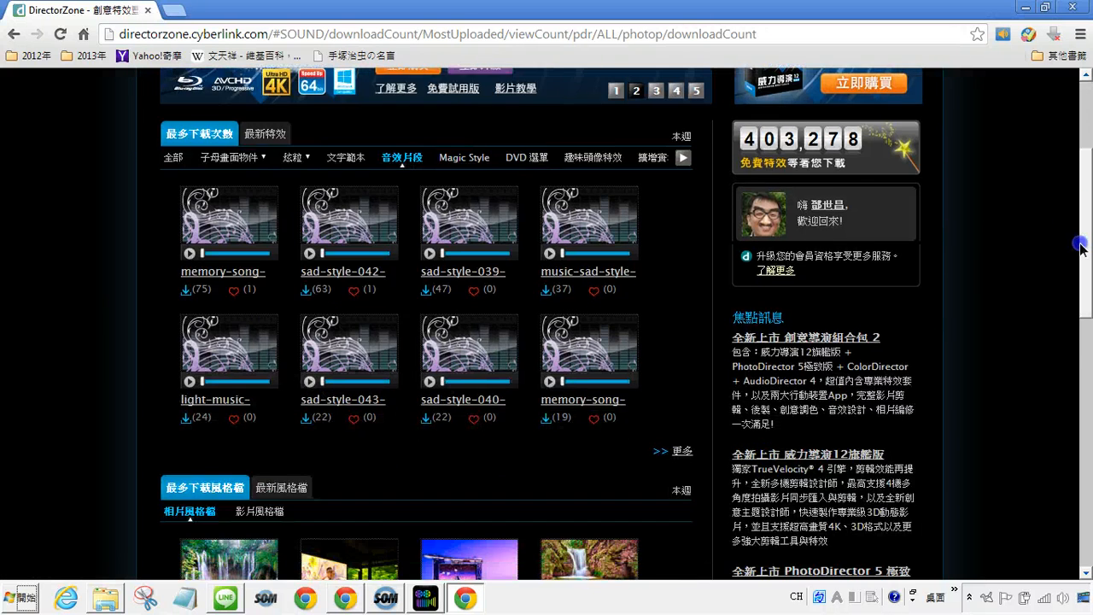
{"action": "left_click_drag", "start_coordinate": [1076, 292], "coordinate": [1076, 230]}
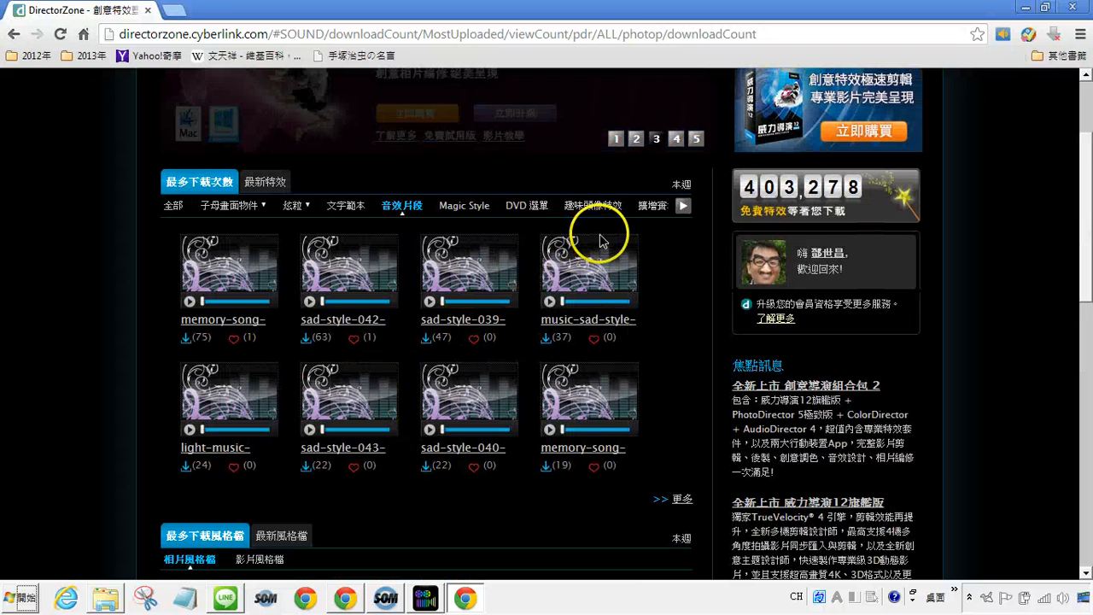
{"action": "left_click", "coordinate": [683, 208]}
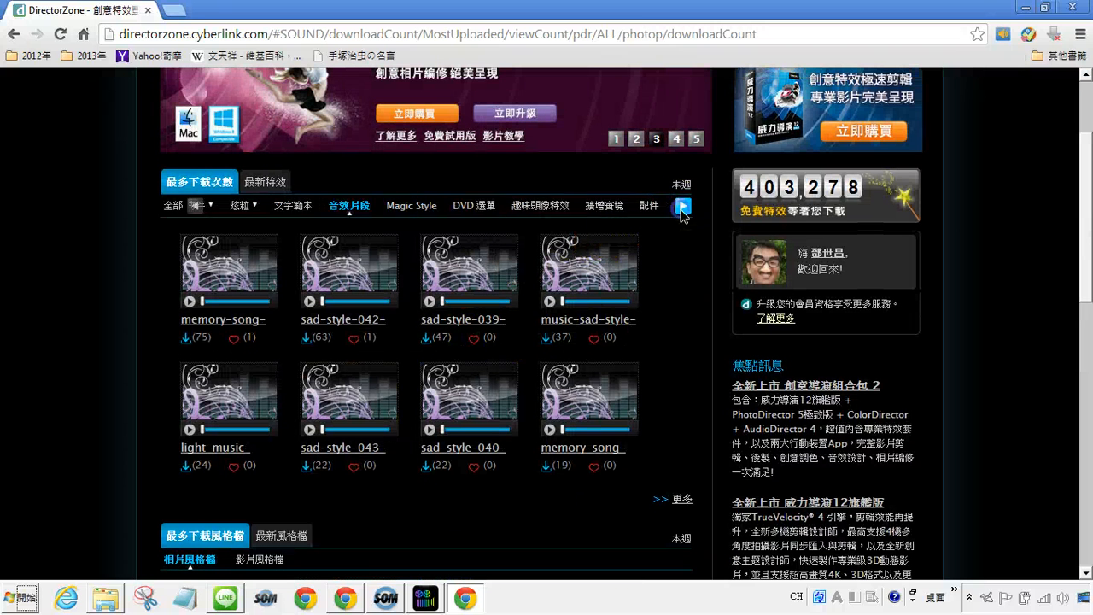
{"action": "left_click", "coordinate": [683, 208]}
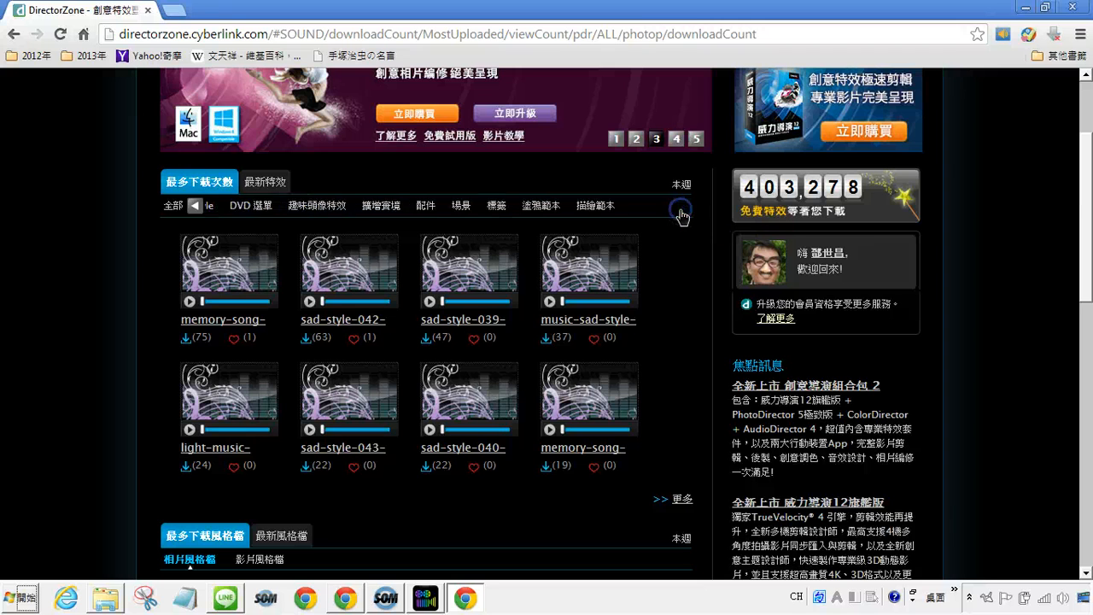
{"action": "left_click", "coordinate": [193, 206]}
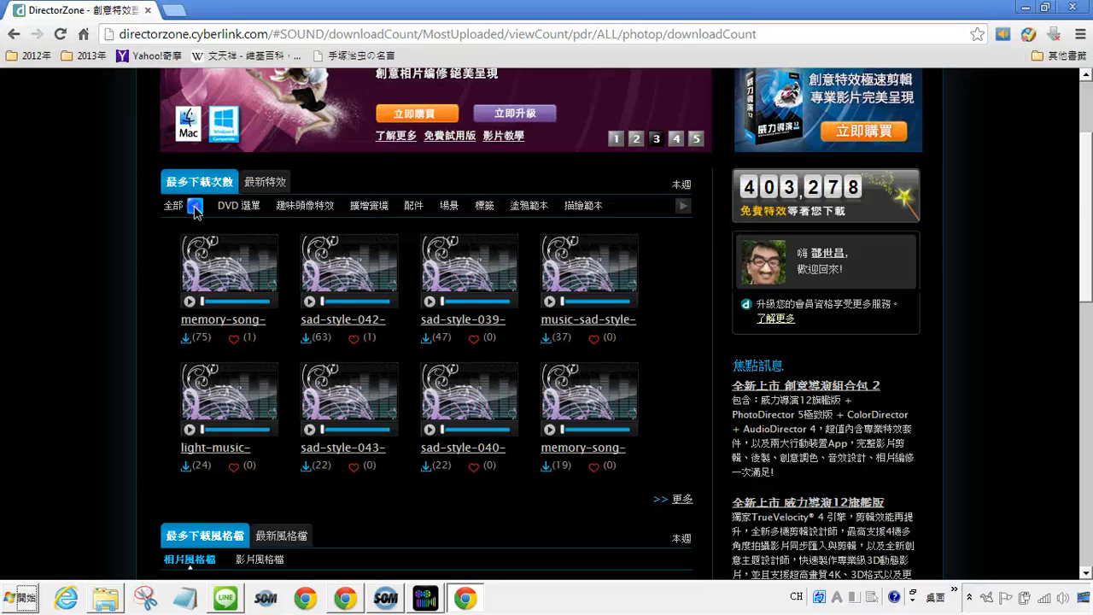
{"action": "left_click", "coordinate": [195, 207]}
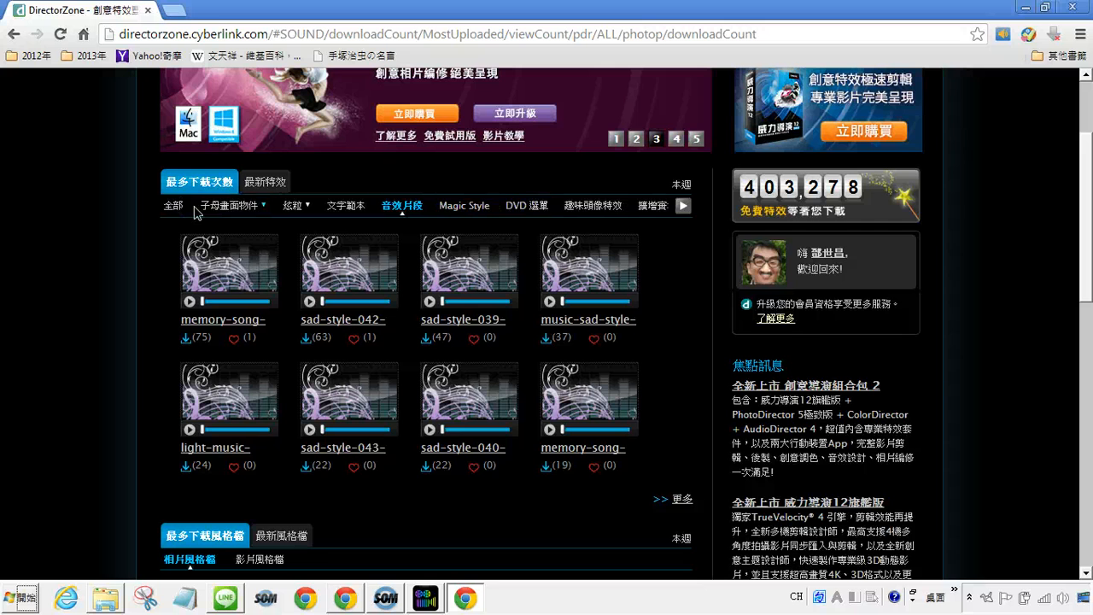
{"action": "left_click", "coordinate": [194, 209]}
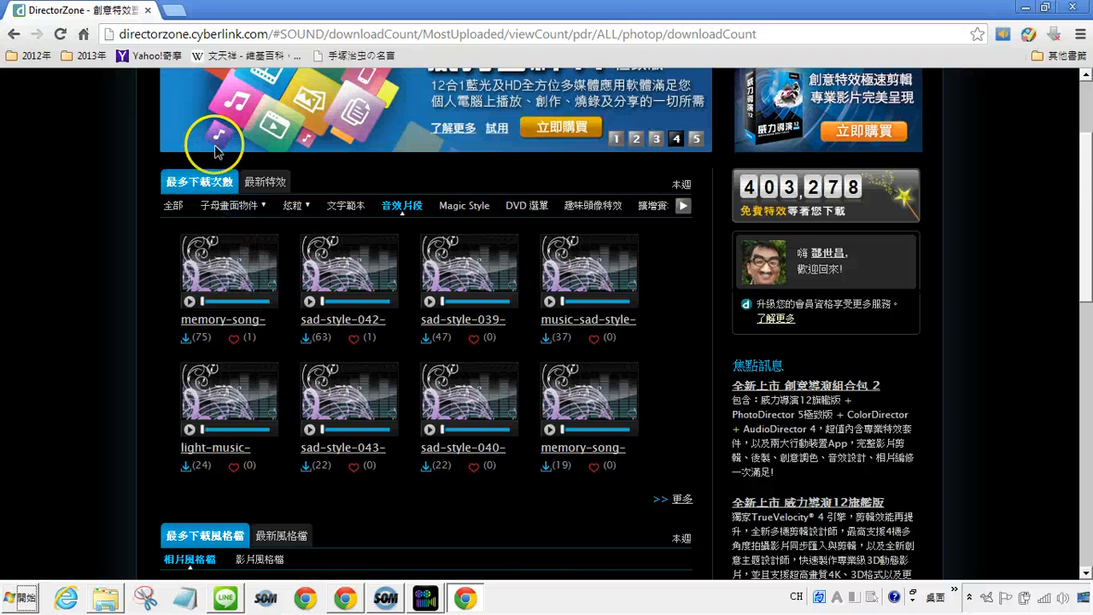
Step: Switch to PowerDirector and reopen the DirectorZone sound clip download page to reach its categorized clip lists
{"action": "left_click", "coordinate": [426, 598]}
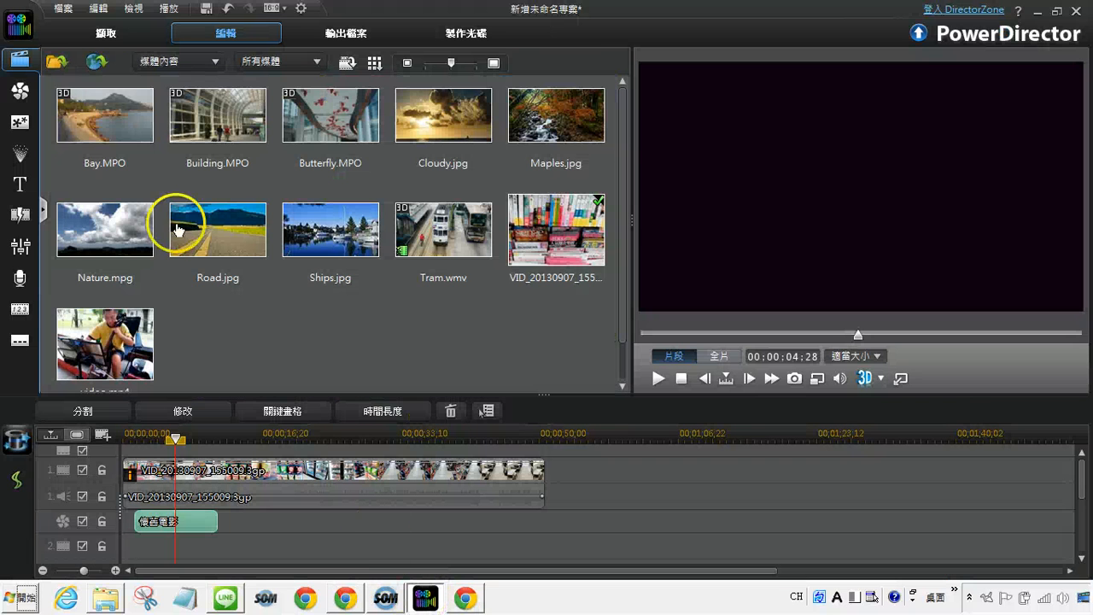
{"action": "left_click", "coordinate": [96, 61]}
{"action": "left_click", "coordinate": [122, 108]}
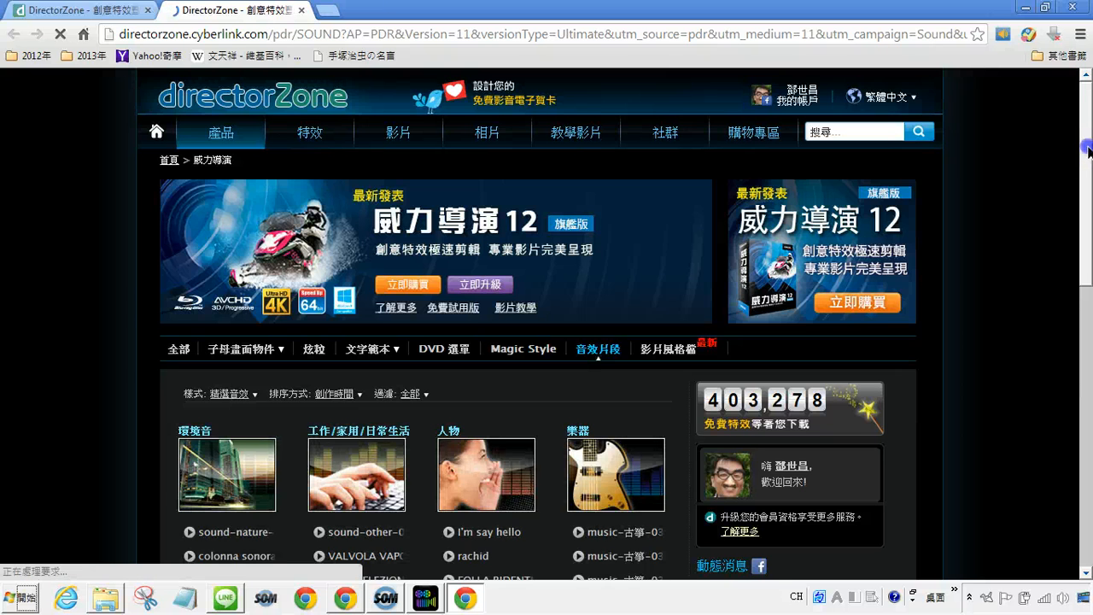
{"action": "left_click_drag", "start_coordinate": [1089, 147], "coordinate": [1089, 283]}
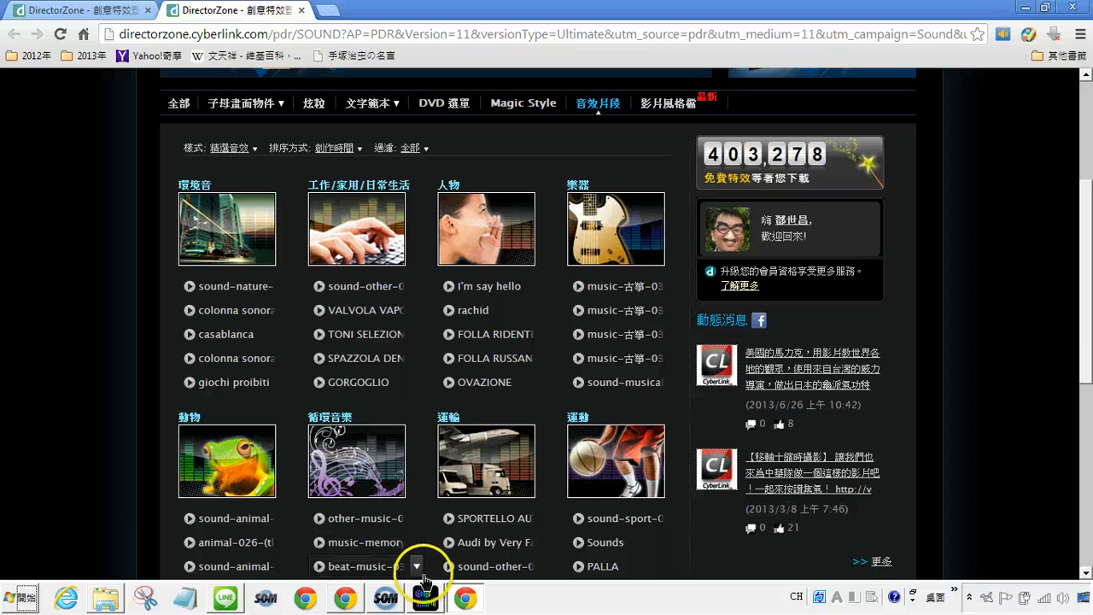
{"action": "mouse_move", "coordinate": [453, 362]}
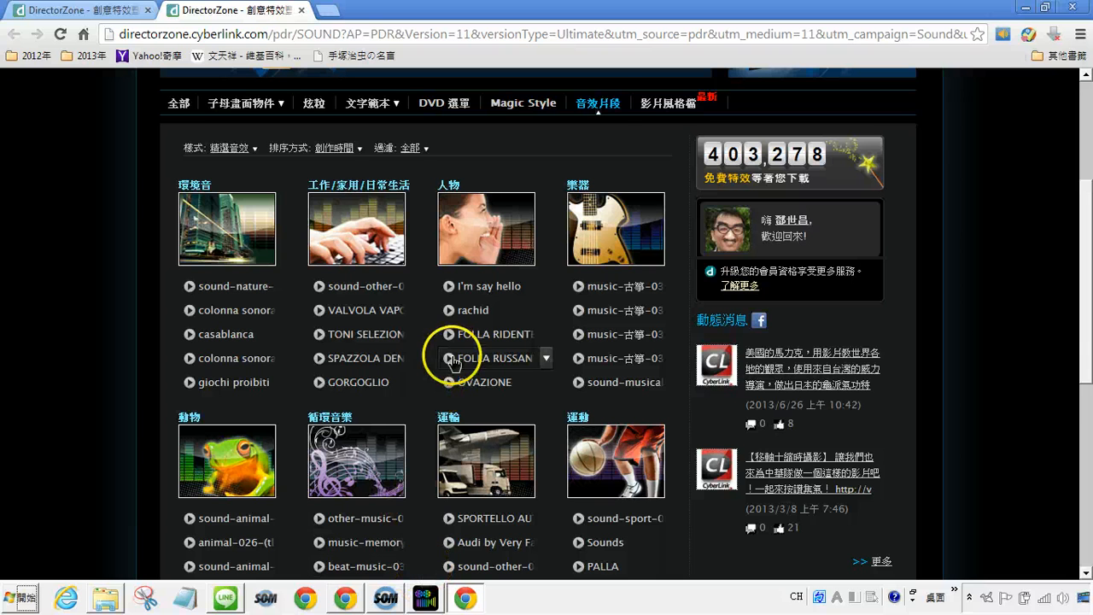
Step: Switch to PowerDirector to review its DirectorZone sound clip import option, and return to the sound clip page in Chrome
{"action": "left_click", "coordinate": [424, 598]}
{"action": "left_click", "coordinate": [97, 61]}
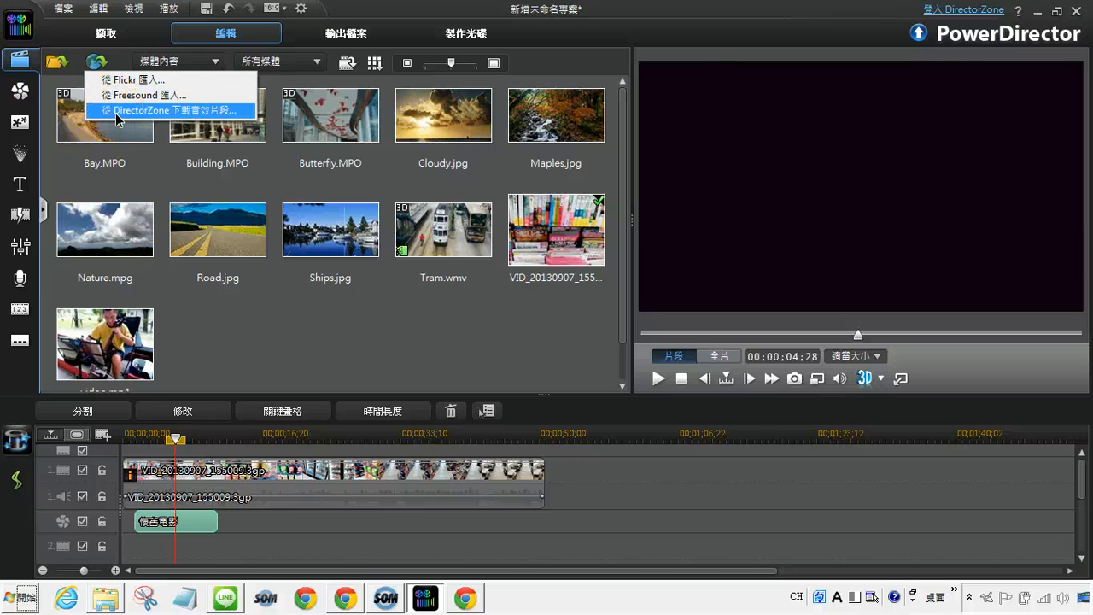
{"action": "left_click", "coordinate": [464, 596]}
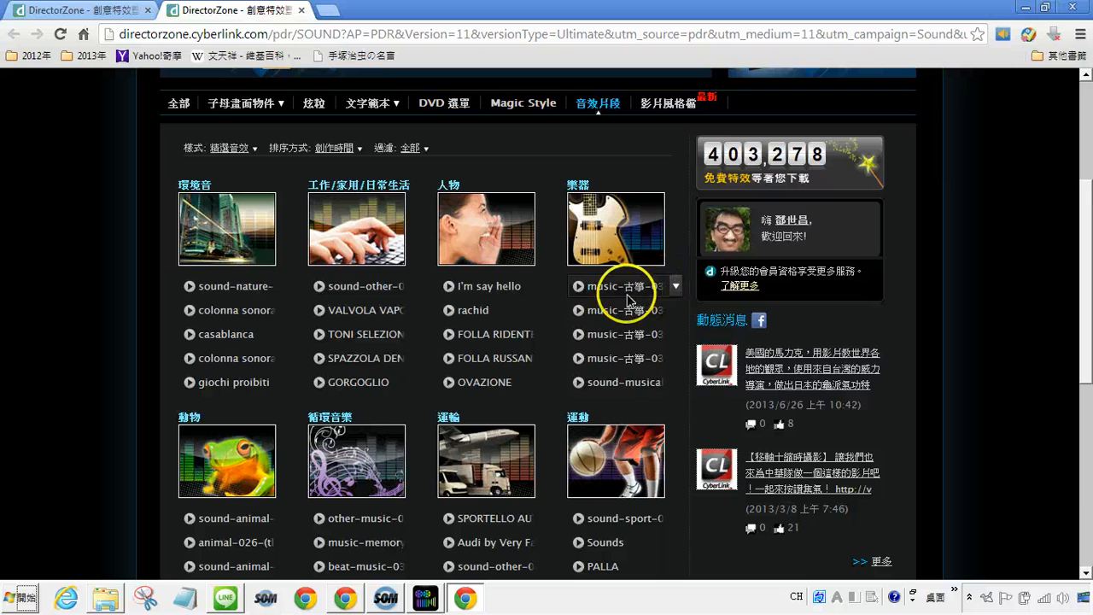
Step: Preview the second music-古箏 clip, the first 運動 and 動物 clips, and the VALVOLA VAPO clip
{"action": "left_click", "coordinate": [580, 313]}
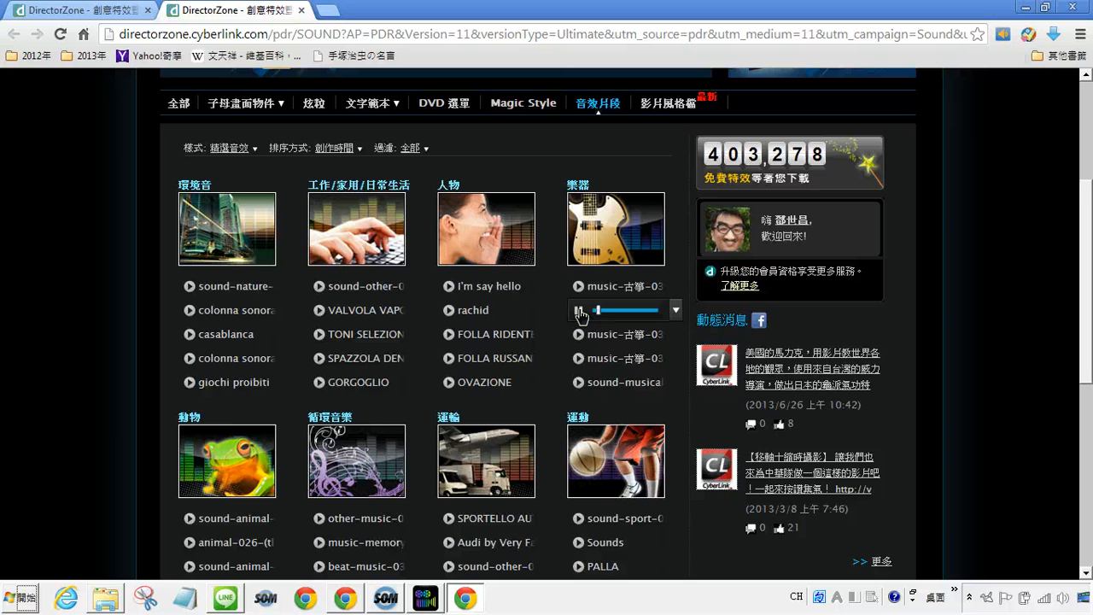
{"action": "left_click", "coordinate": [578, 518]}
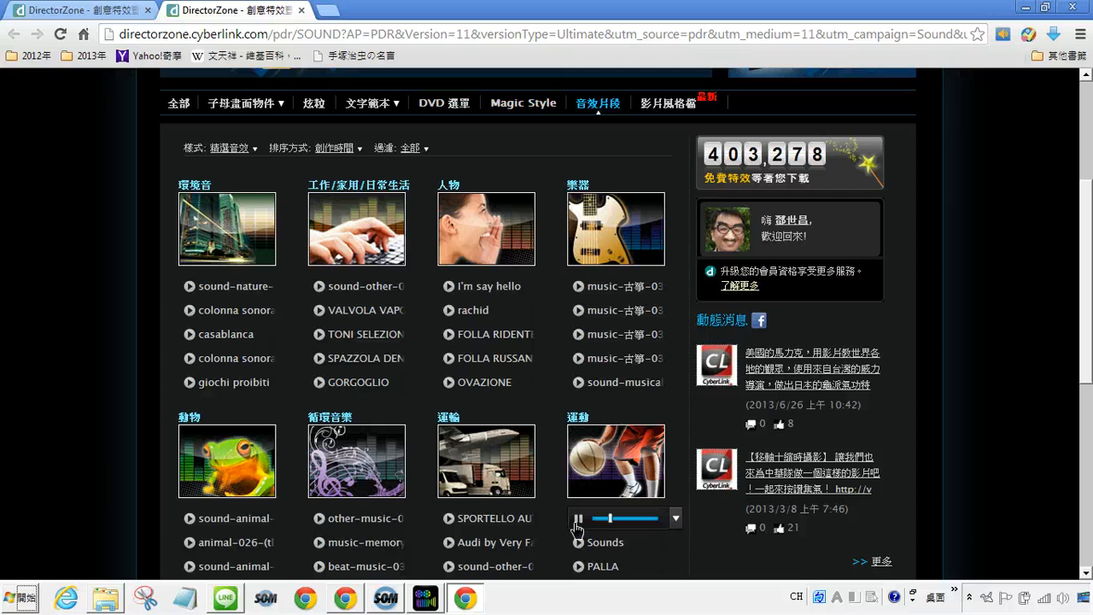
{"action": "left_click", "coordinate": [577, 522]}
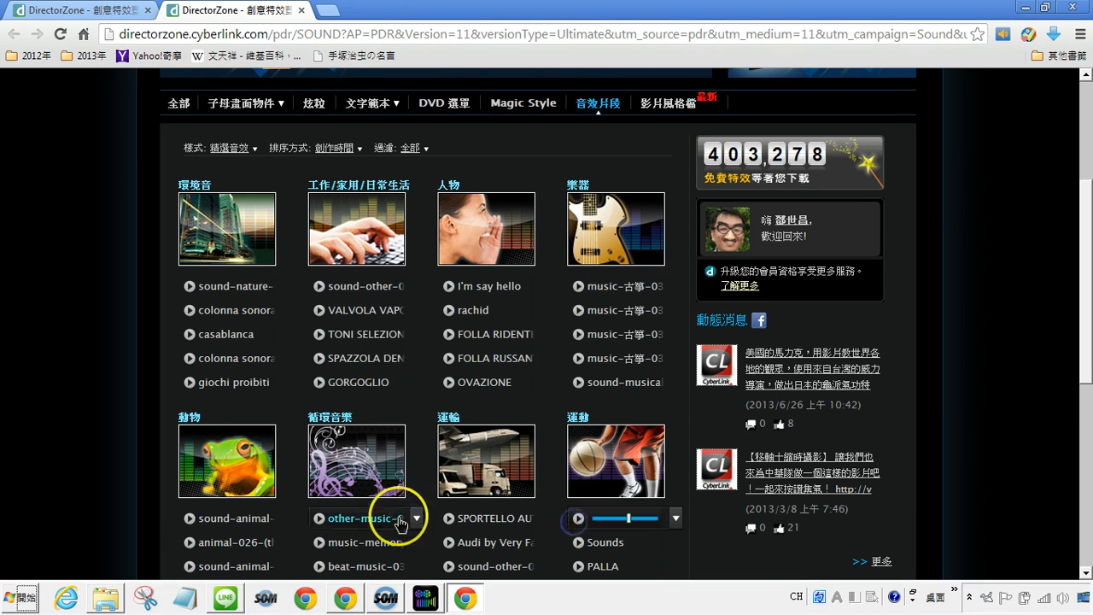
{"action": "left_click", "coordinate": [189, 519]}
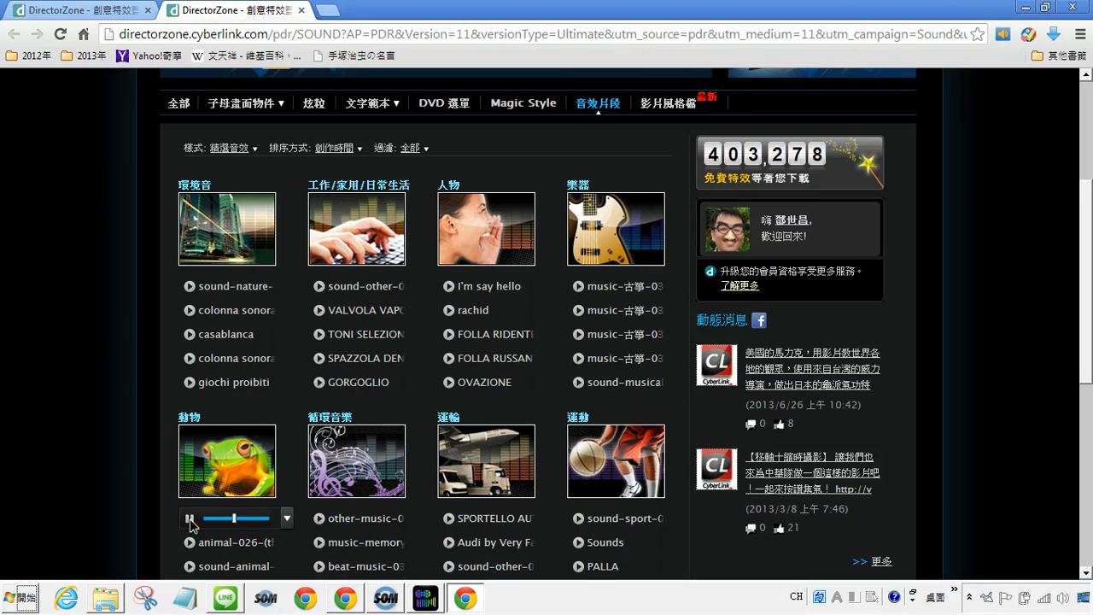
{"action": "left_click", "coordinate": [323, 313]}
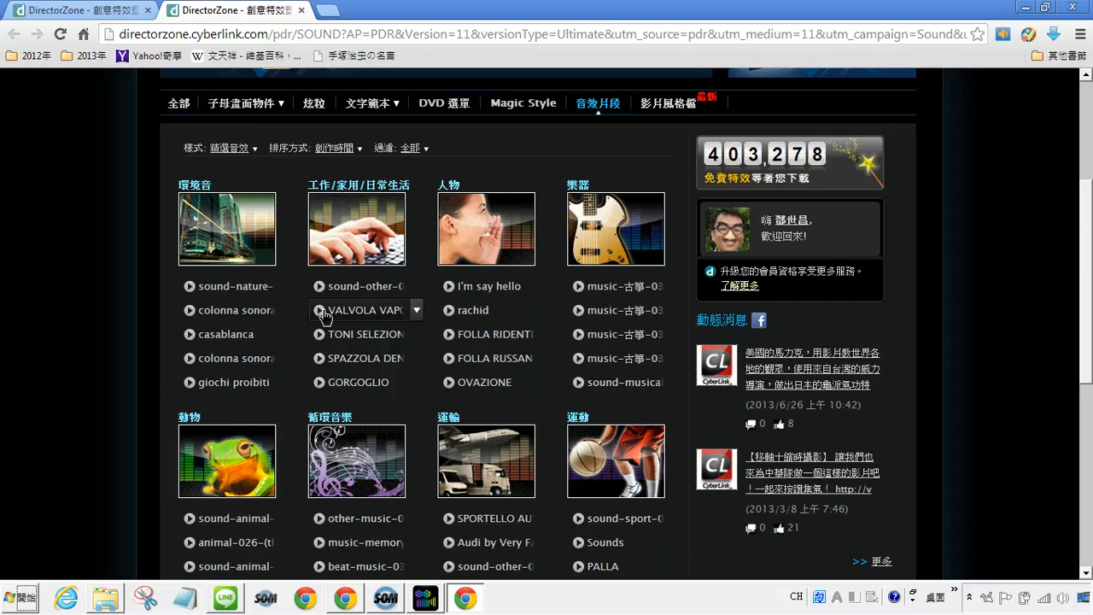
Step: Preview the animal-026 clip in the 動物 category and pause it
{"action": "scroll", "coordinate": [341, 308], "scroll_direction": "down", "scroll_amount": 3}
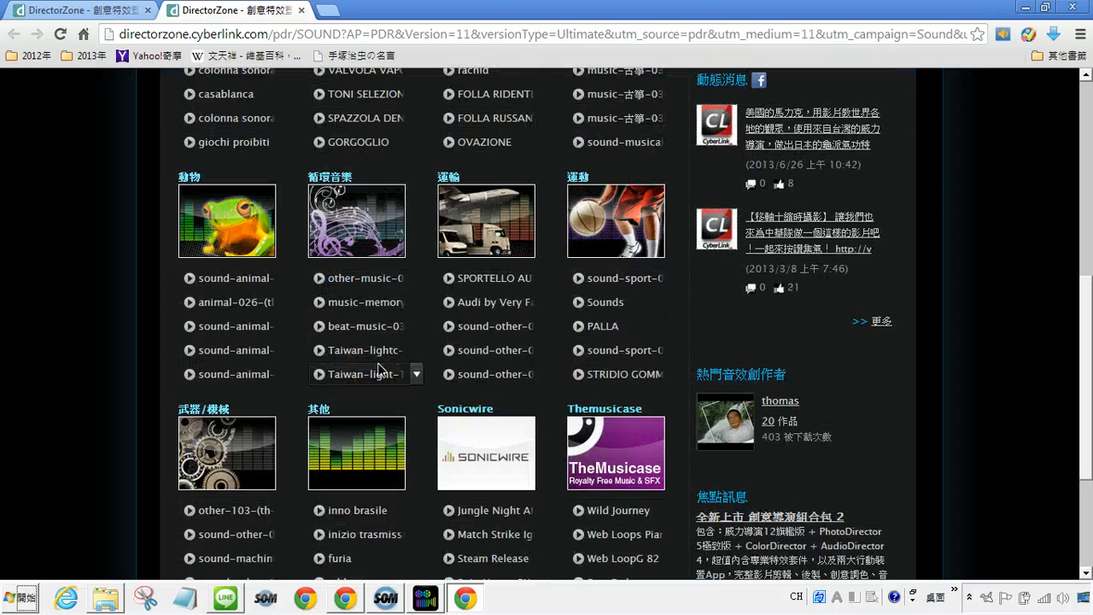
{"action": "left_click", "coordinate": [189, 302]}
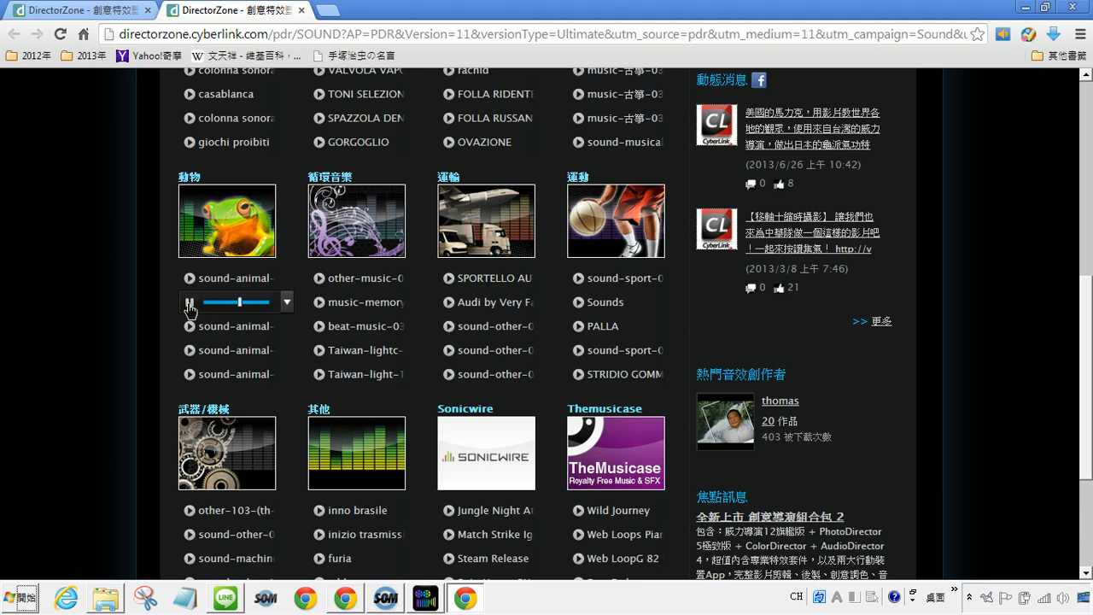
{"action": "left_click", "coordinate": [189, 304]}
Step: Preview the first three sound clips in the 武器/機械 category
{"action": "scroll", "coordinate": [269, 350], "scroll_direction": "down", "scroll_amount": 3}
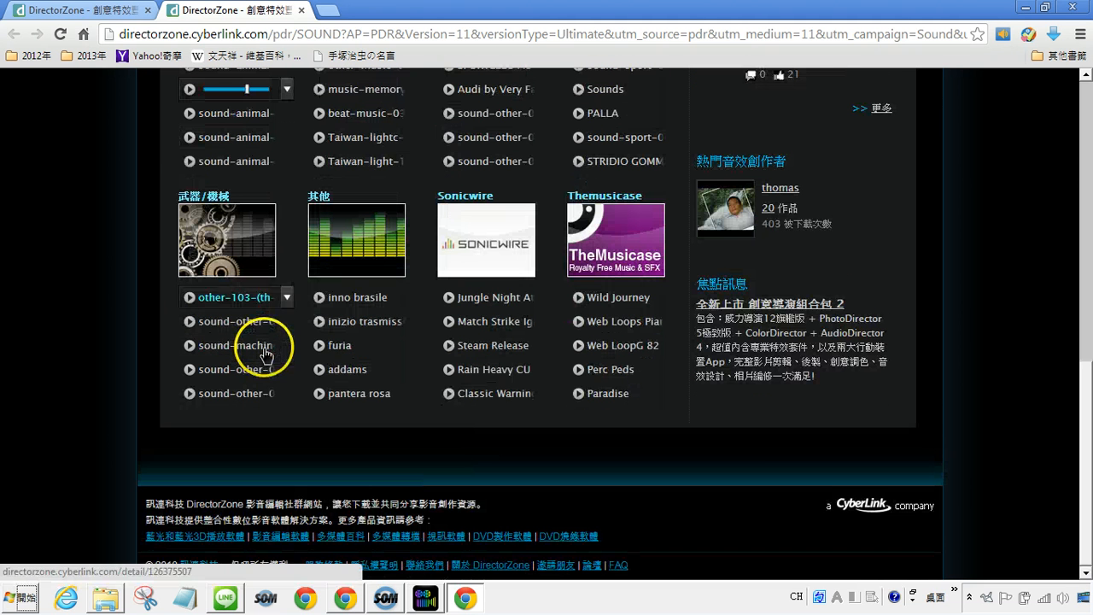
{"action": "left_click", "coordinate": [331, 314]}
{"action": "left_click", "coordinate": [190, 298]}
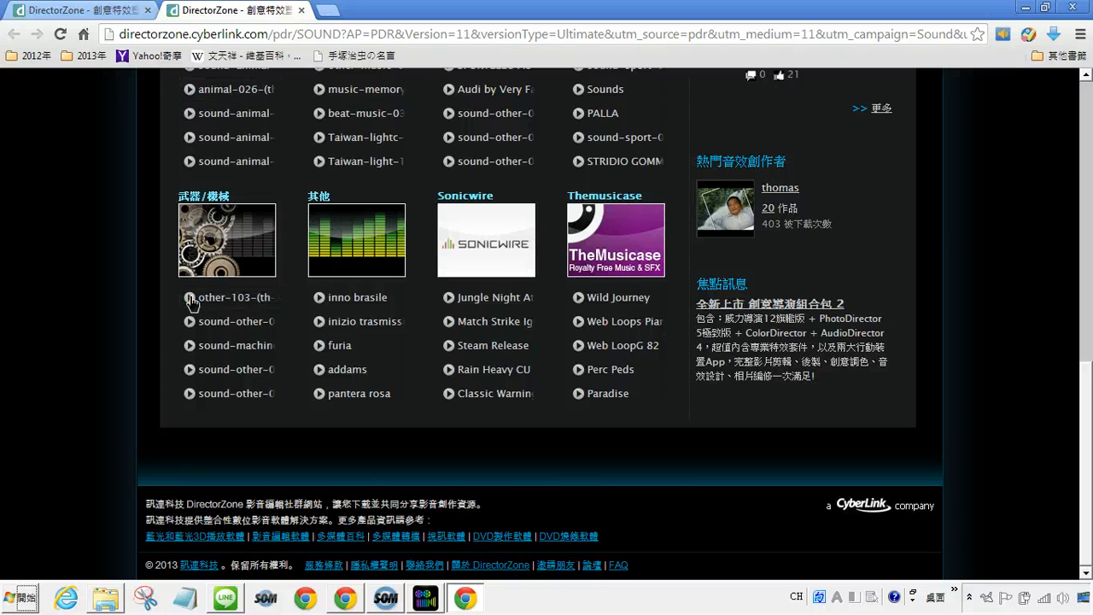
{"action": "left_click", "coordinate": [190, 322]}
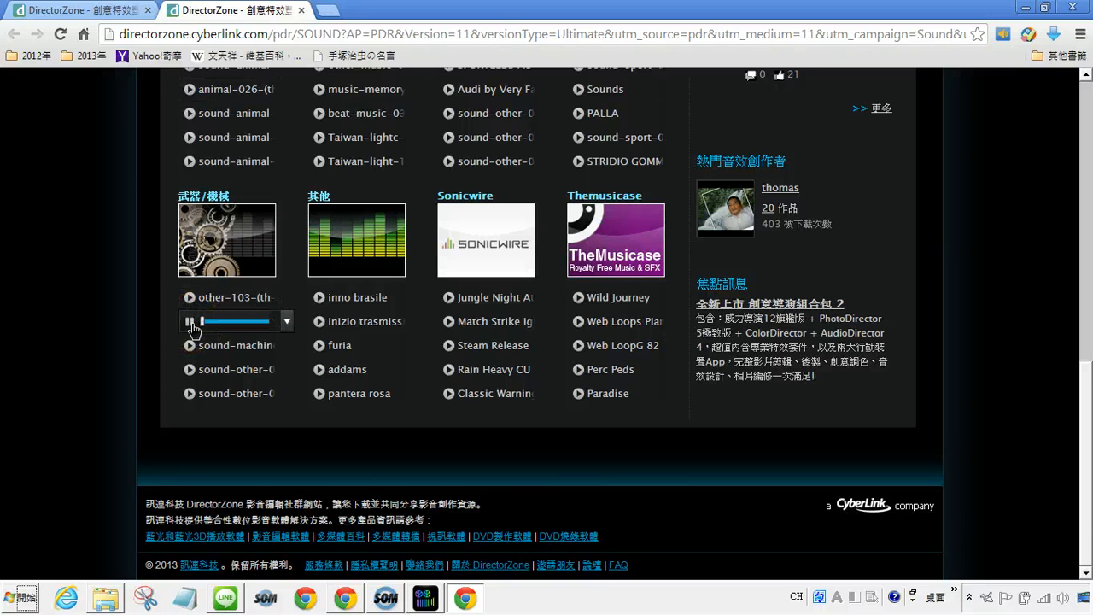
{"action": "left_click", "coordinate": [190, 345]}
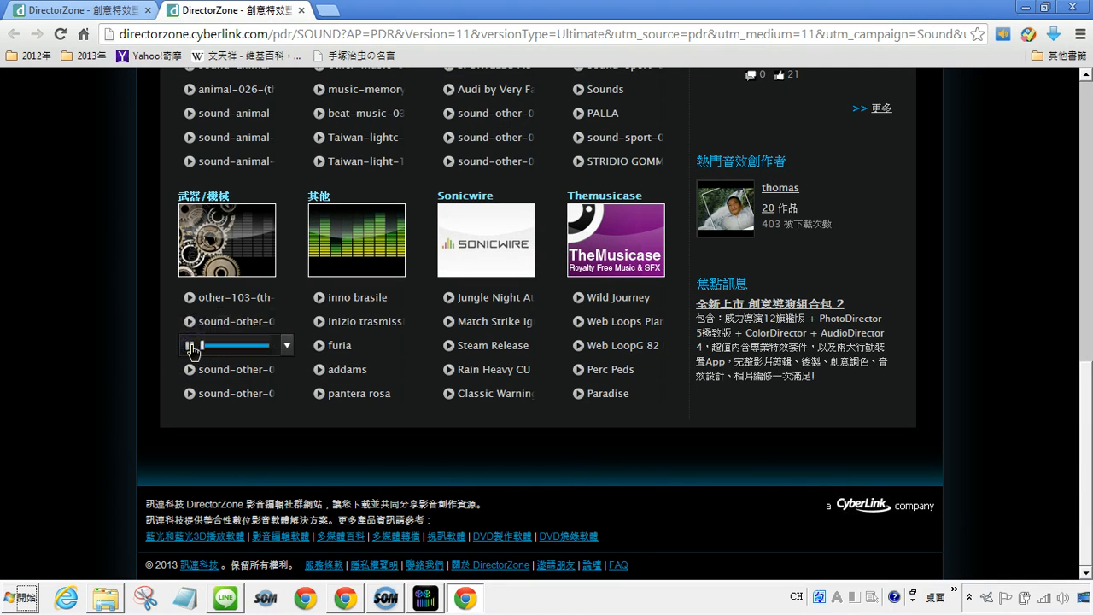
Step: Preview the fourth and fifth sound clips in the 武器/機械 category
{"action": "left_click", "coordinate": [189, 369]}
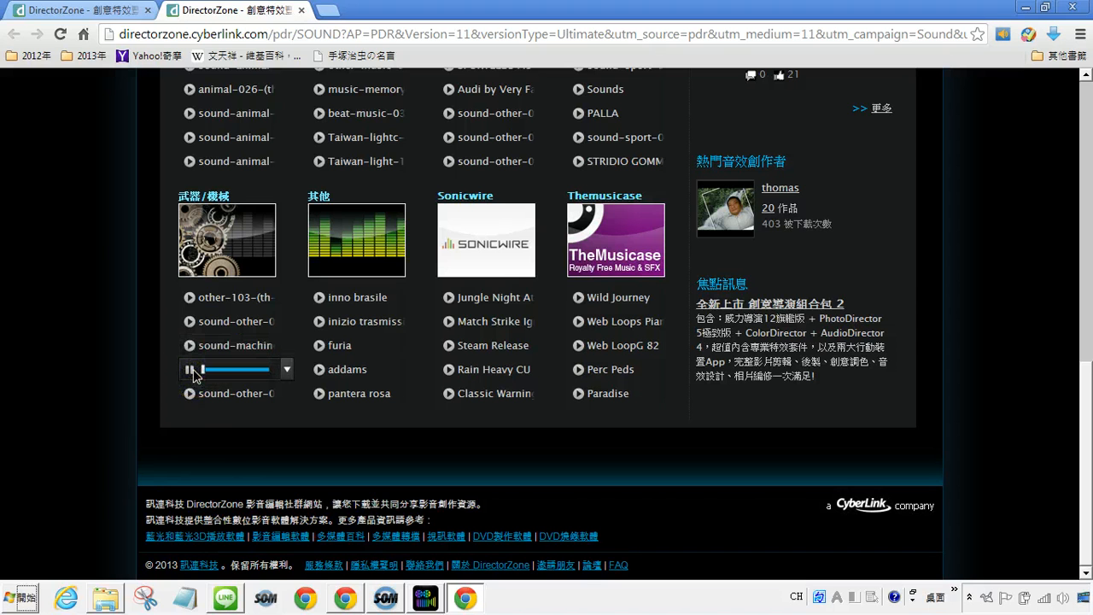
{"action": "left_click", "coordinate": [191, 394]}
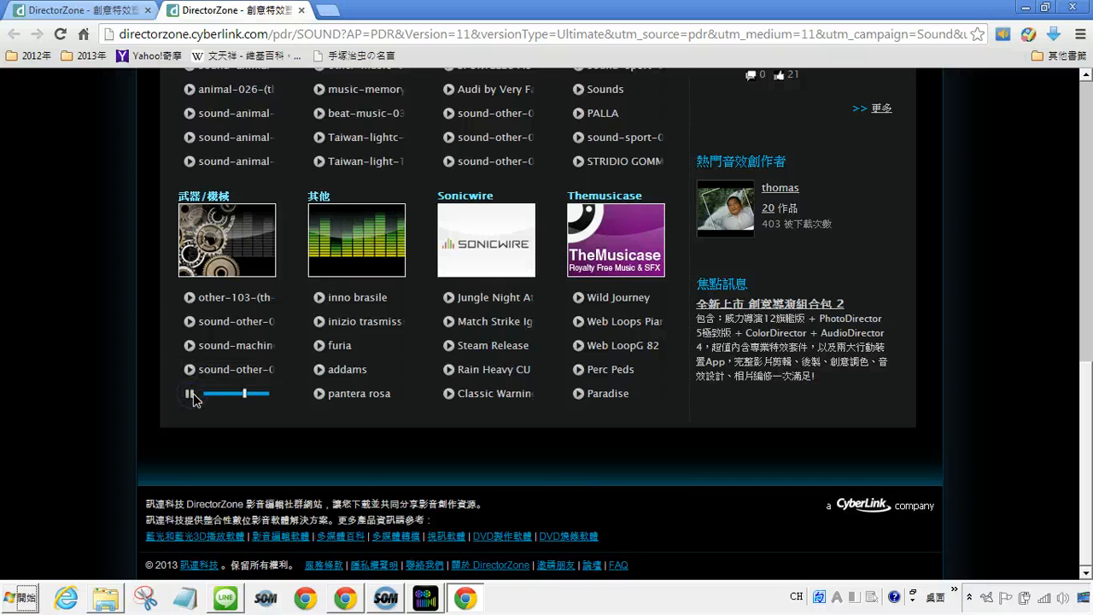
Step: Download the first music-古箏 clip in the 樂器 category and open the downloaded .dza file to install it
{"action": "scroll", "coordinate": [842, 282], "scroll_direction": "up", "scroll_amount": 5}
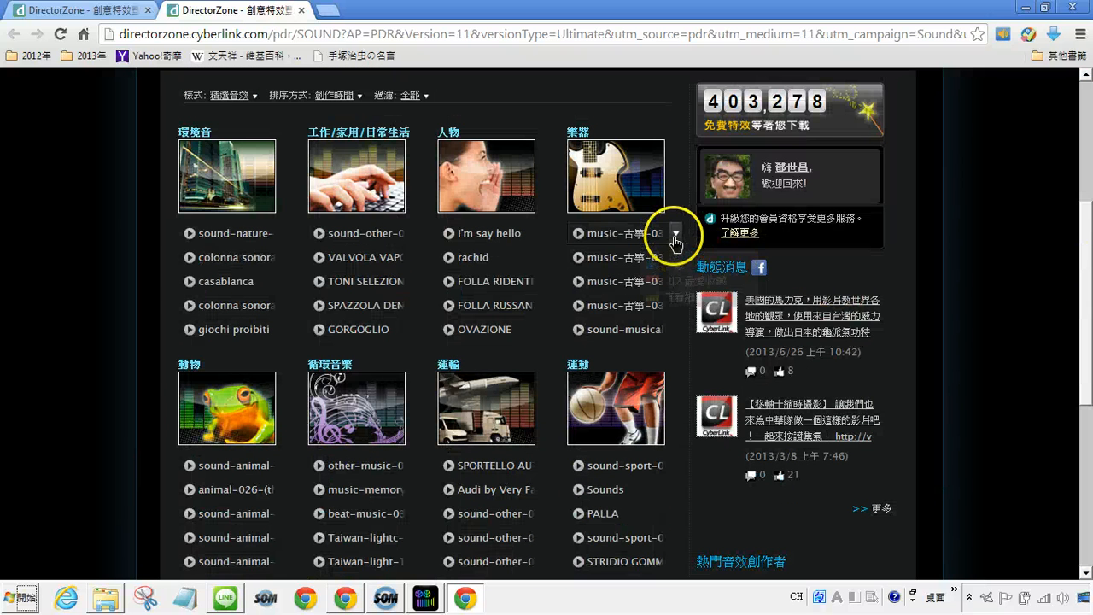
{"action": "left_click", "coordinate": [675, 234]}
{"action": "left_click", "coordinate": [679, 237]}
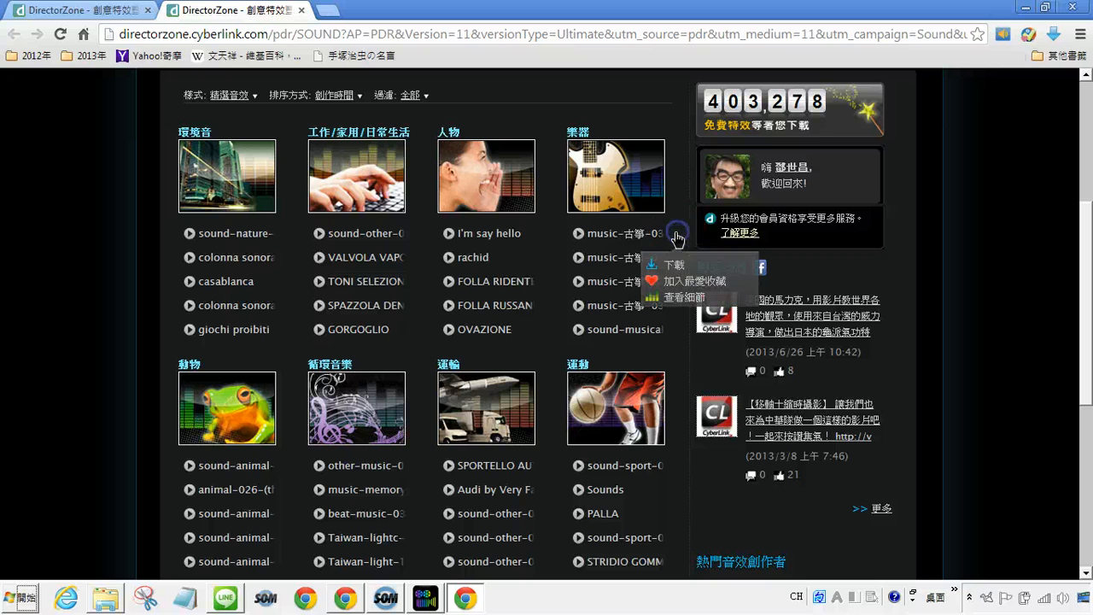
{"action": "left_click", "coordinate": [675, 270]}
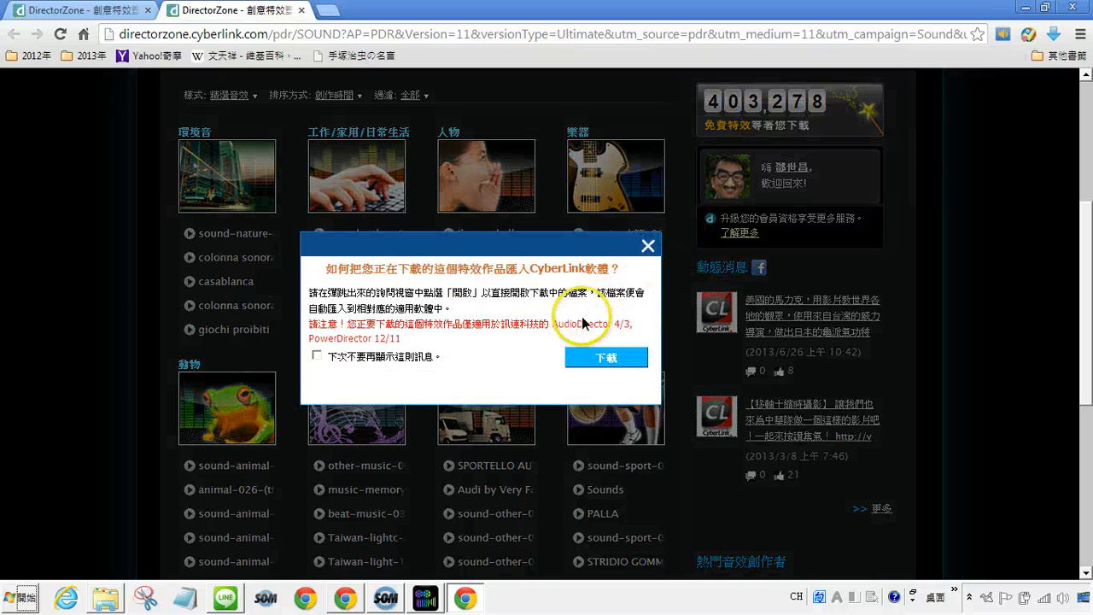
{"action": "left_click", "coordinate": [592, 363]}
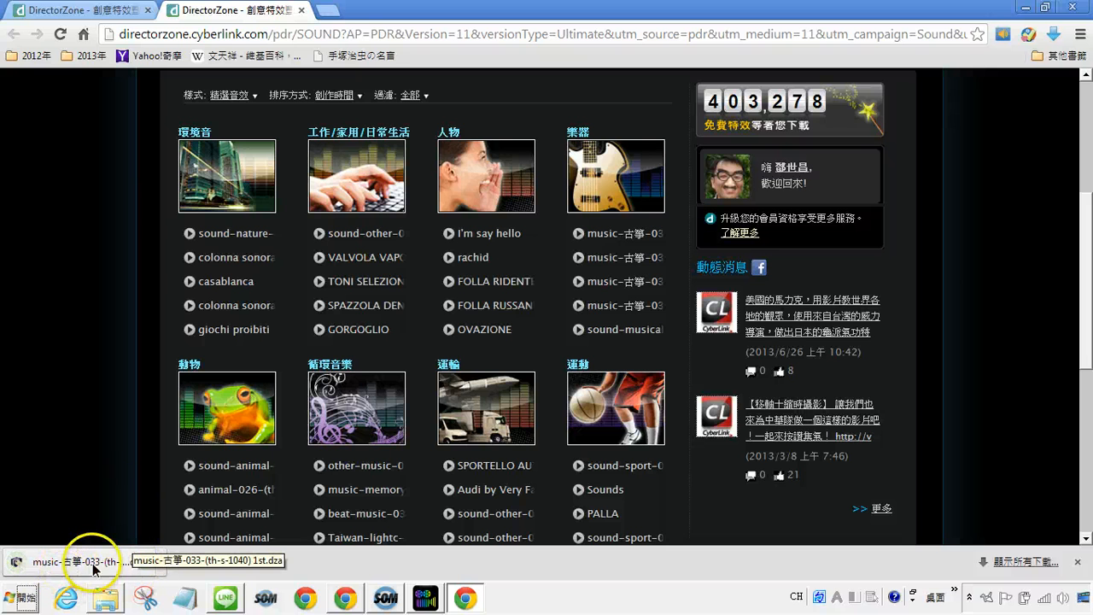
{"action": "left_click", "coordinate": [126, 560]}
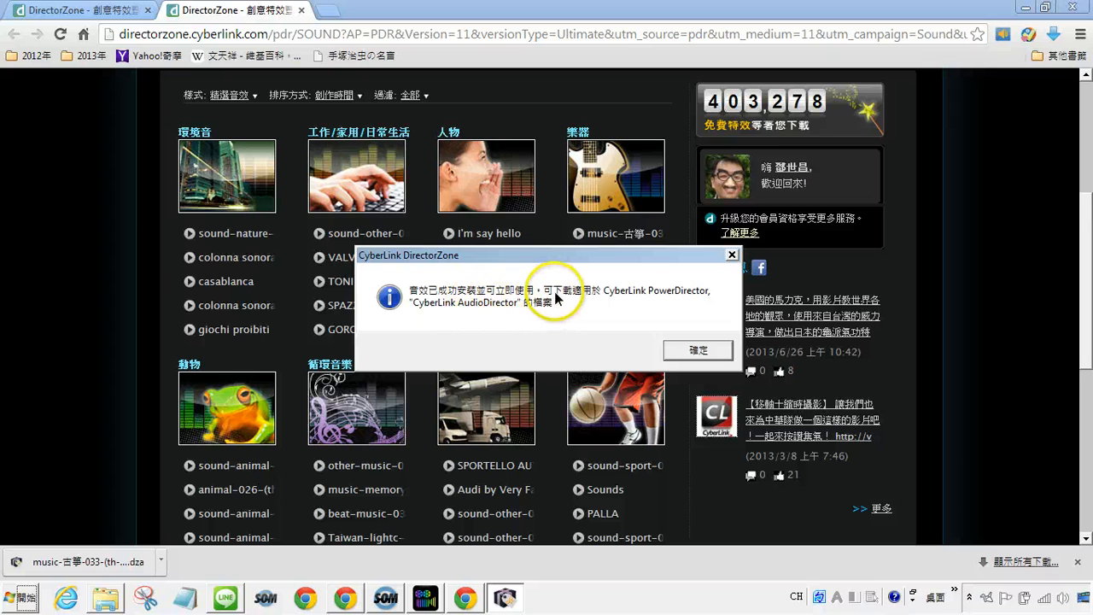
{"action": "left_click", "coordinate": [700, 351]}
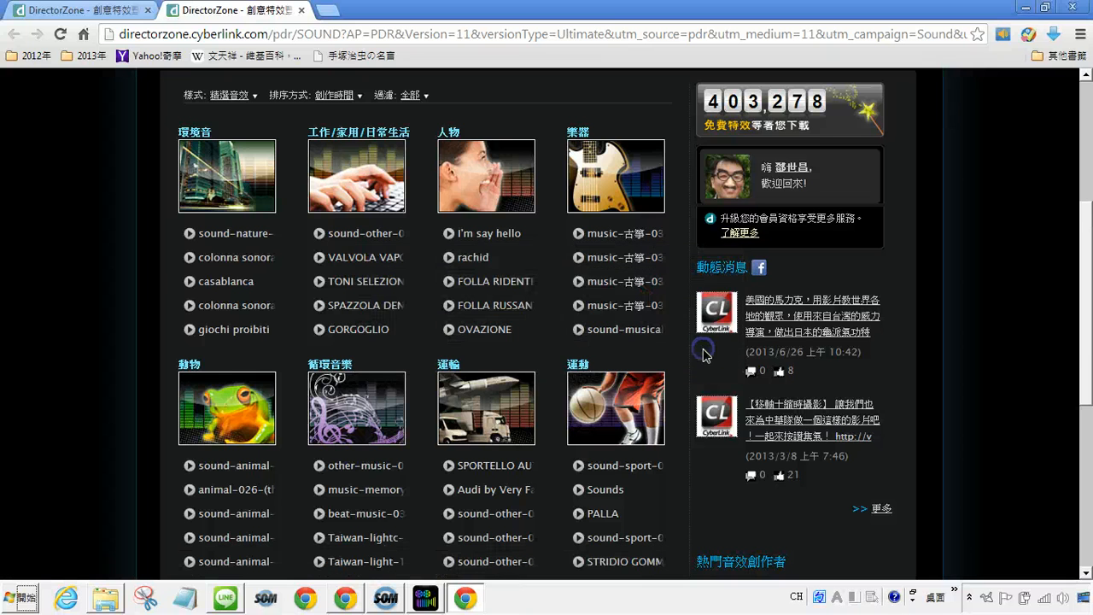
Step: Switch to PowerDirector, play the downloaded music-古箏-033 clip from the media library, and stop playback
{"action": "left_click", "coordinate": [427, 599]}
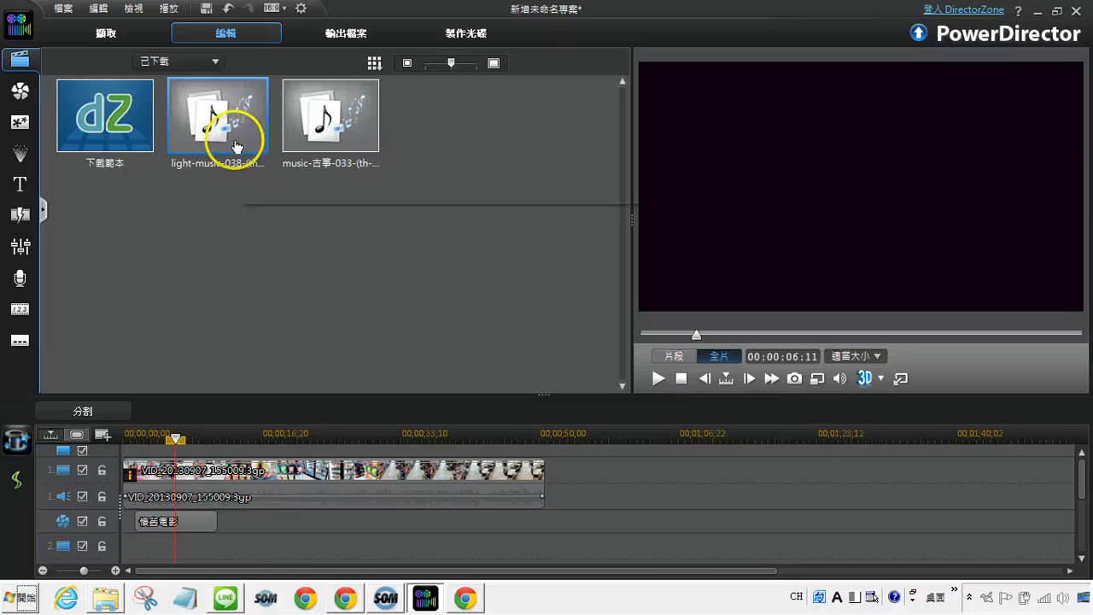
{"action": "left_click", "coordinate": [321, 141]}
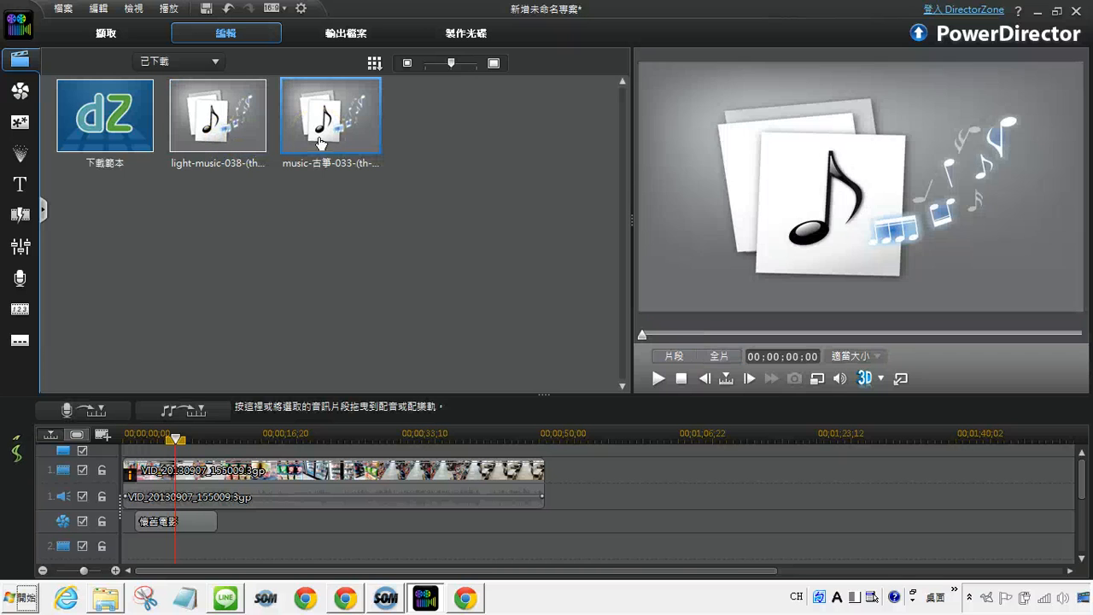
{"action": "left_click", "coordinate": [658, 378]}
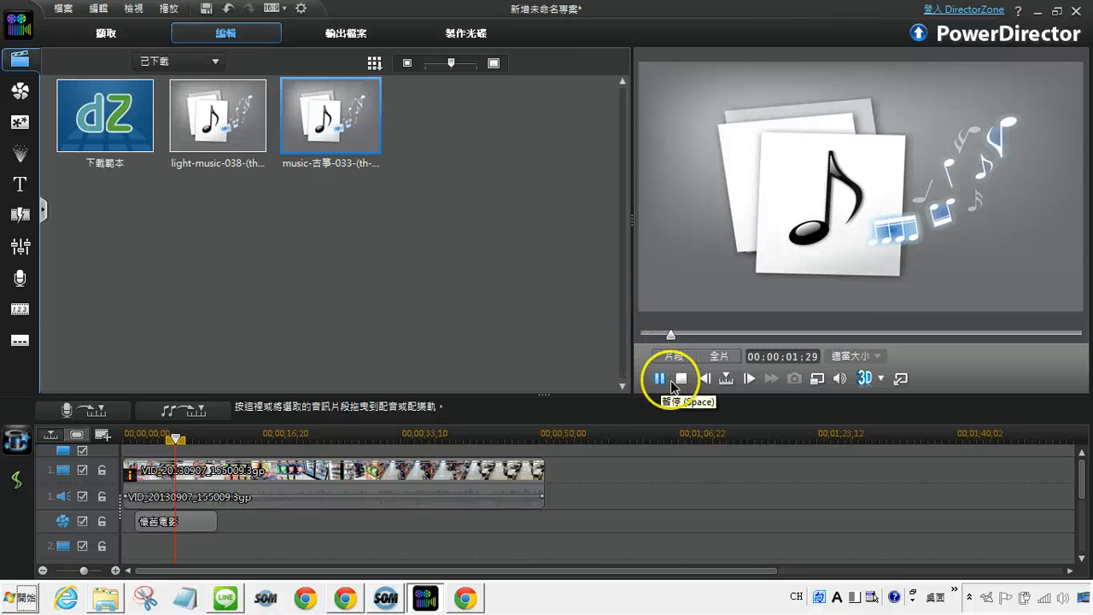
{"action": "left_click", "coordinate": [682, 381]}
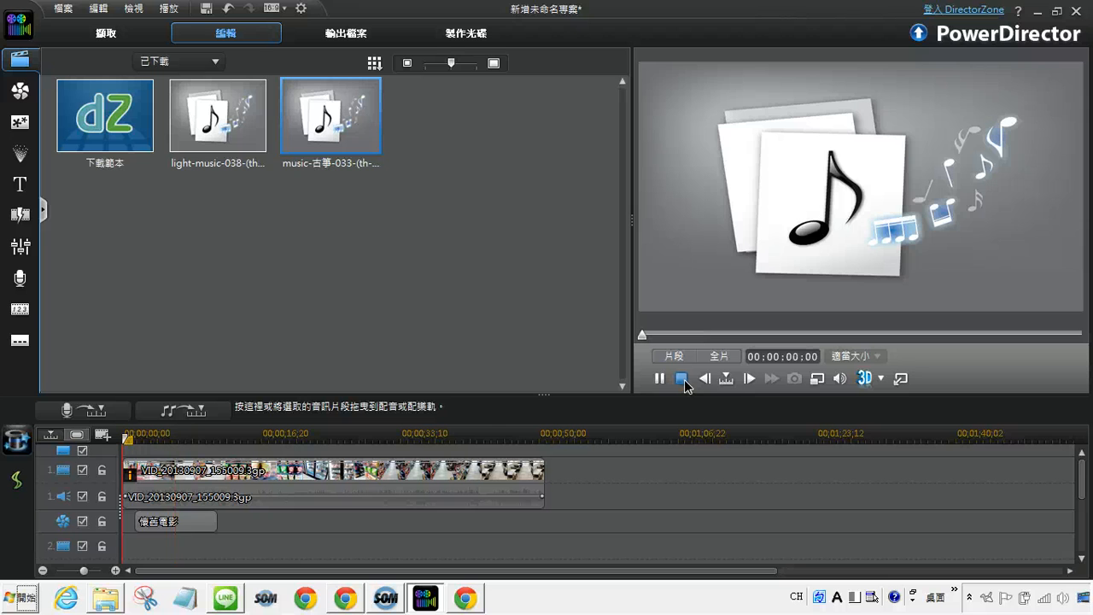
Step: Add the music-古箏-033 clip to the music track at the start of the timeline
{"action": "left_click_drag", "start_coordinate": [327, 113], "coordinate": [281, 256]}
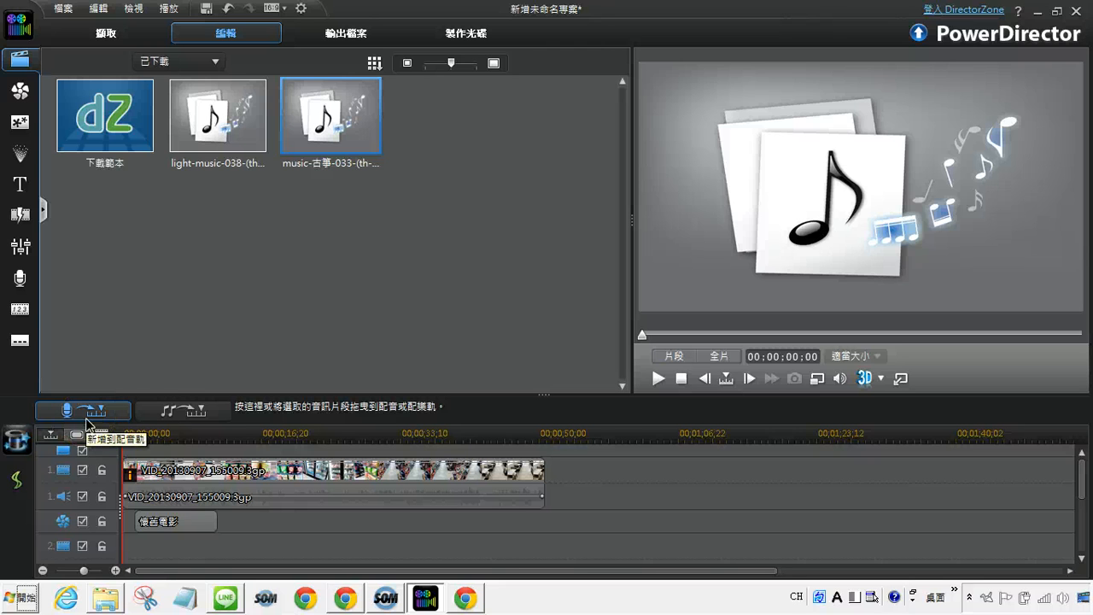
{"action": "left_click", "coordinate": [157, 415]}
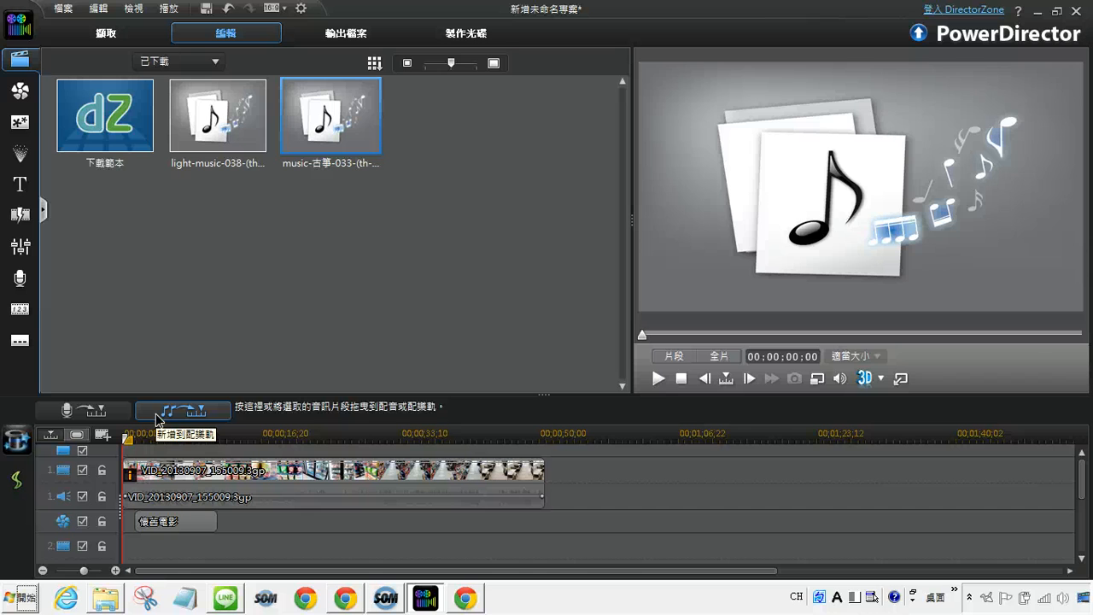
{"action": "left_click", "coordinate": [156, 415]}
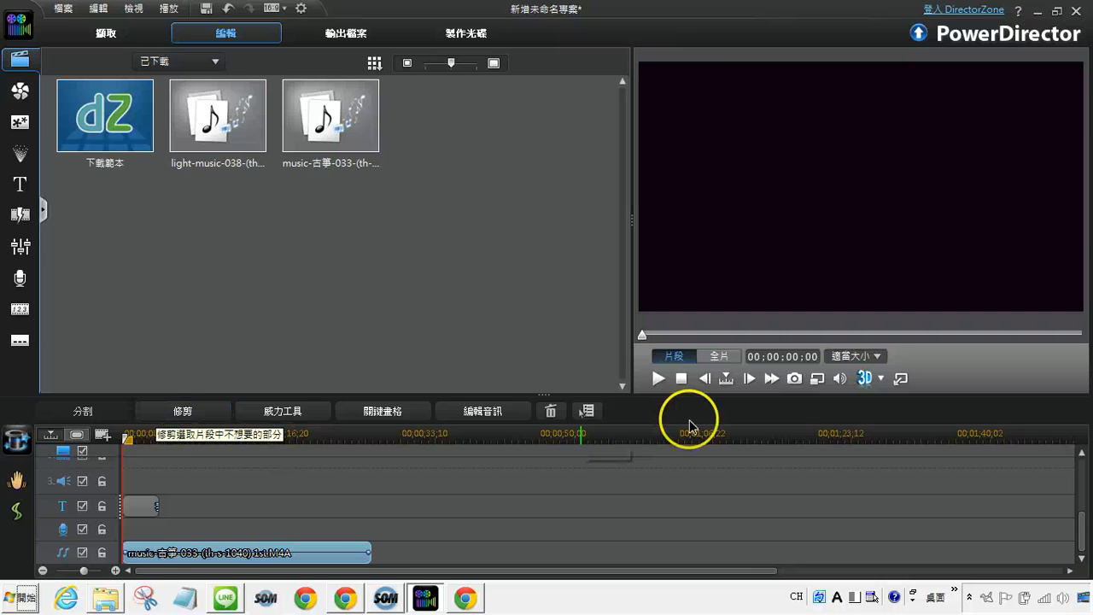
Step: Play the entire movie from the start with the added music, and stop playback
{"action": "left_click", "coordinate": [714, 358]}
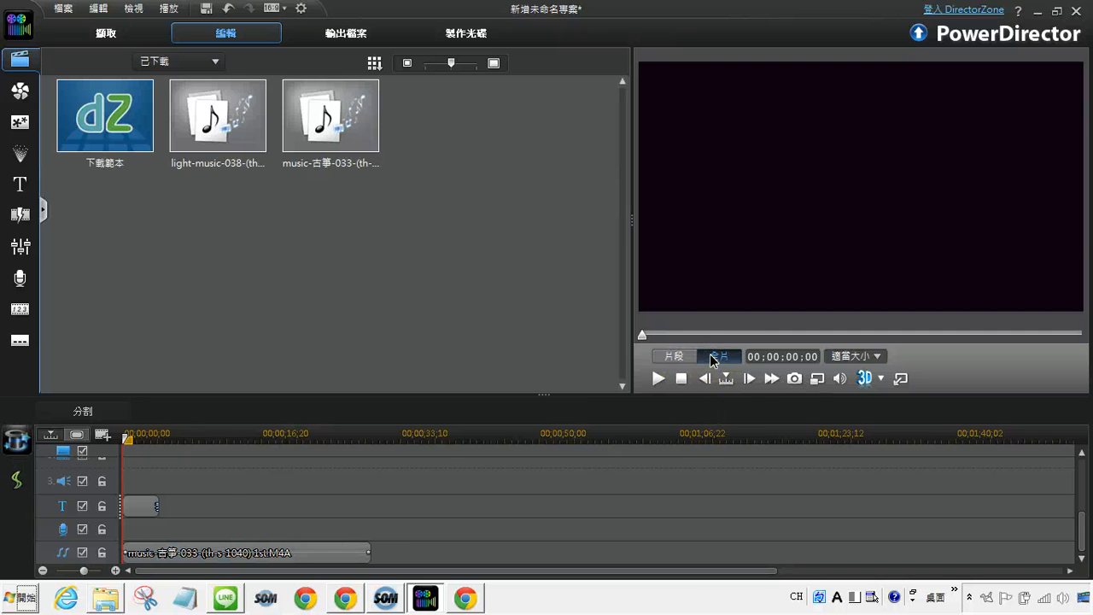
{"action": "left_click", "coordinate": [658, 379]}
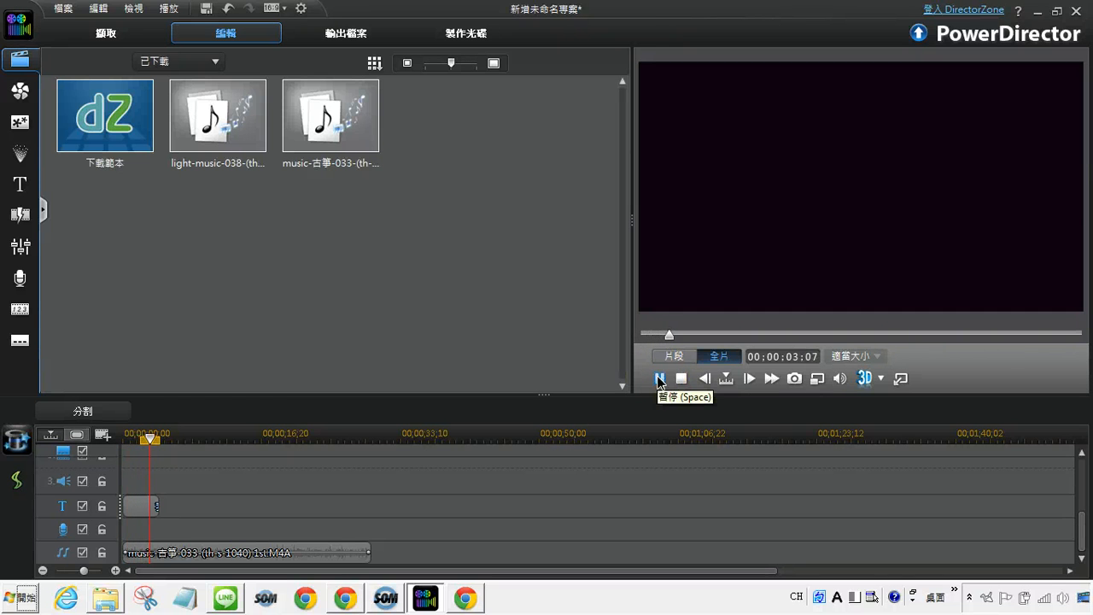
{"action": "left_click", "coordinate": [682, 380]}
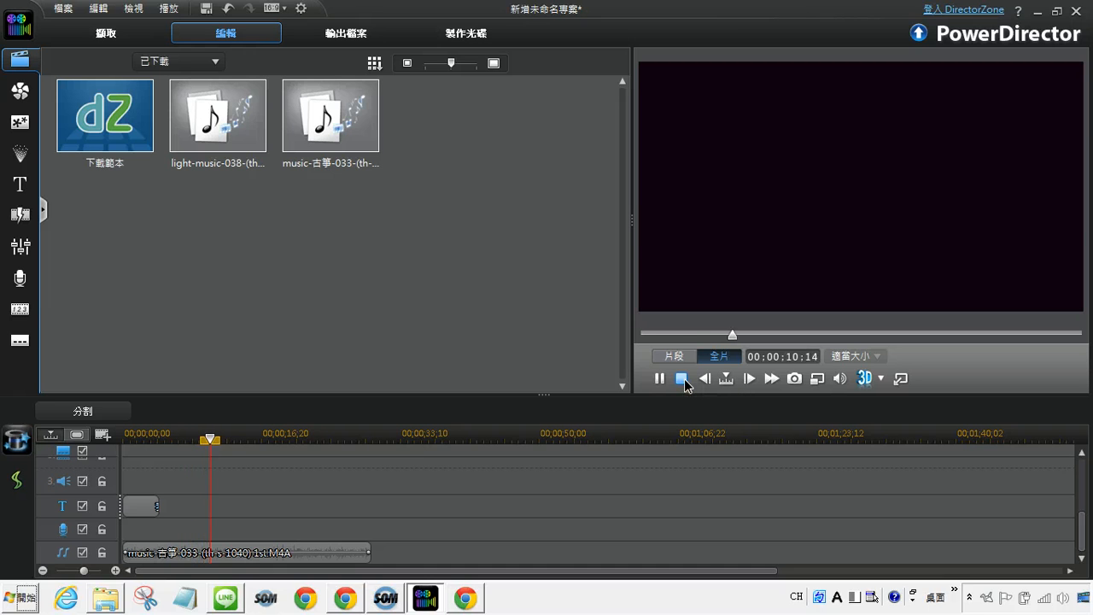
{"action": "left_click", "coordinate": [684, 381]}
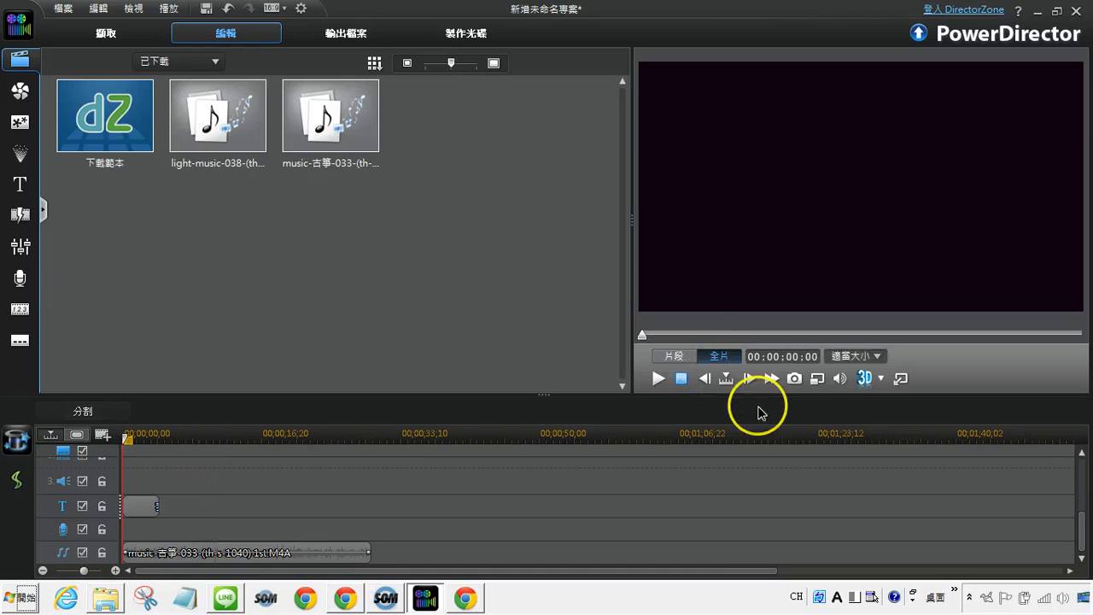
Step: Unlink the video and audio of the clip on track 1
{"action": "left_click_drag", "start_coordinate": [1083, 529], "coordinate": [1083, 463]}
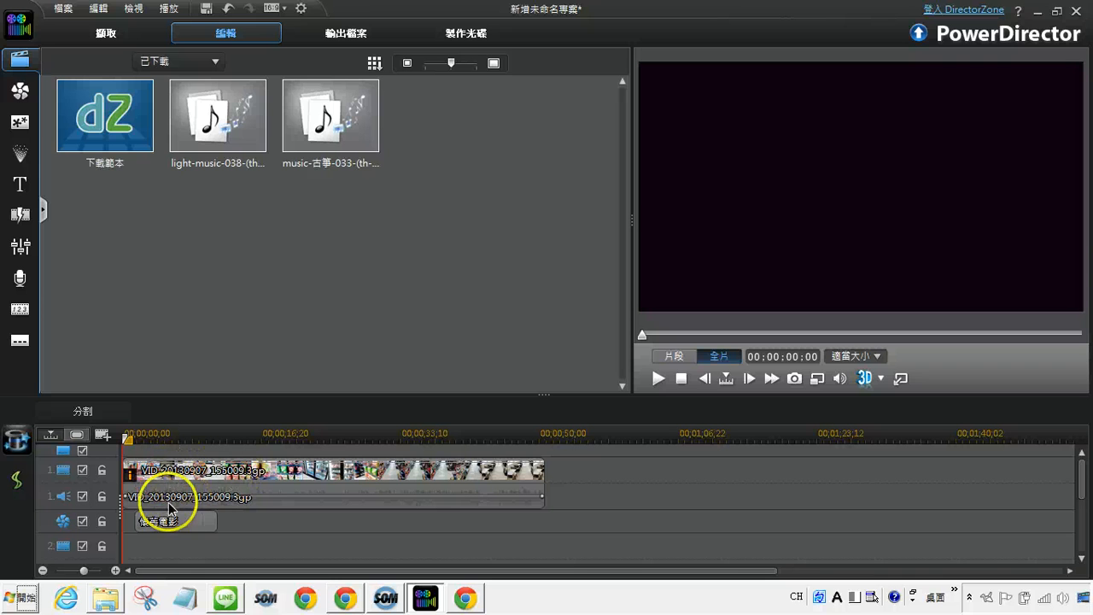
{"action": "left_click", "coordinate": [265, 494]}
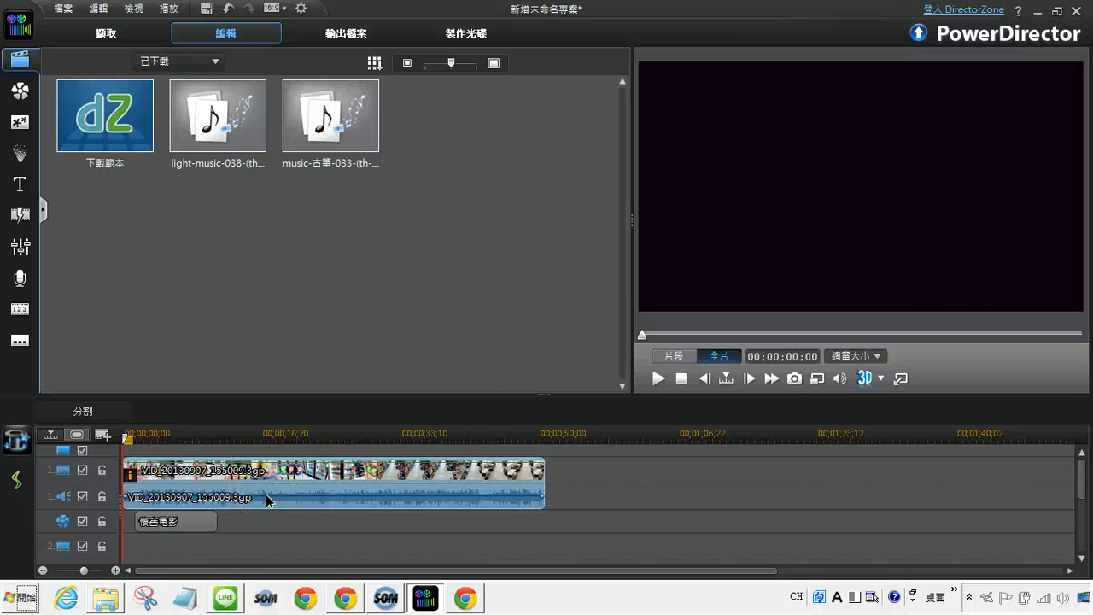
{"action": "right_click", "coordinate": [266, 495]}
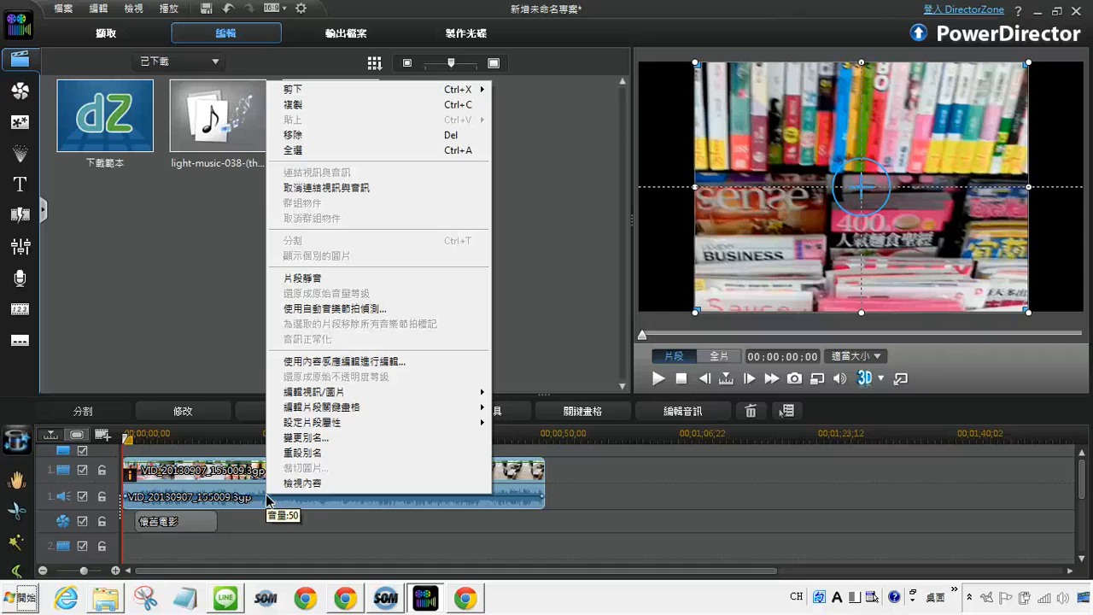
{"action": "left_click", "coordinate": [325, 188]}
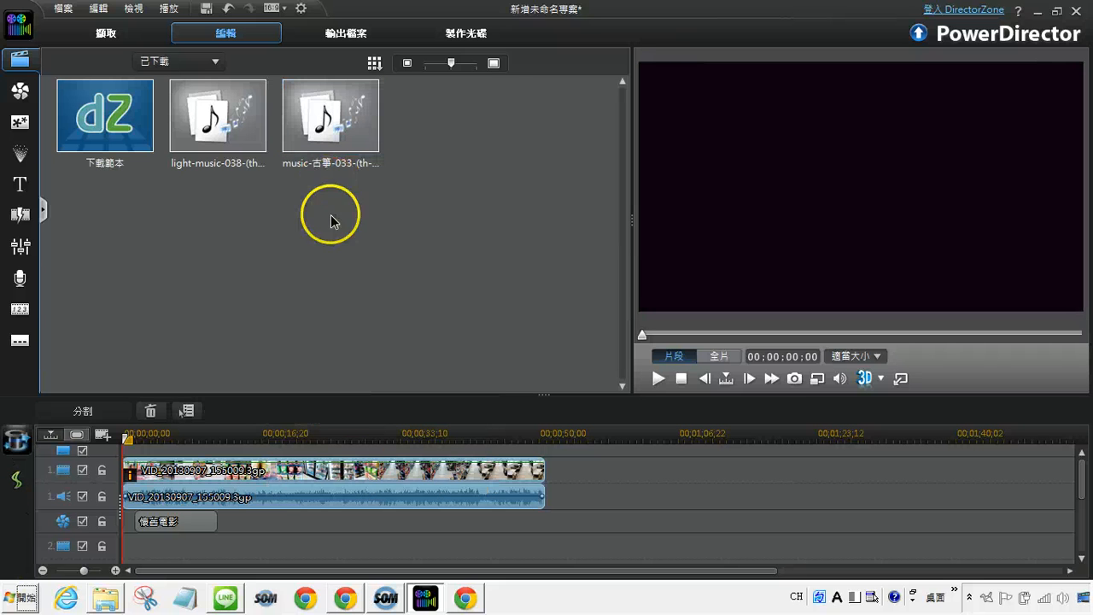
Step: Try to remove the unlinked audio from track 1, and undo the removal
{"action": "right_click", "coordinate": [312, 507]}
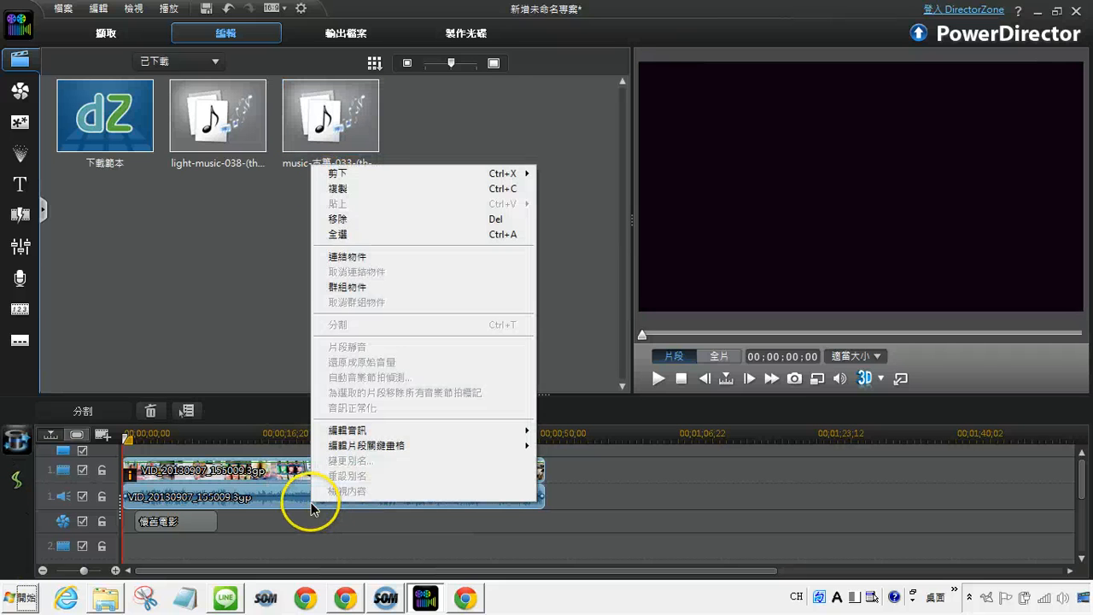
{"action": "left_click", "coordinate": [338, 220]}
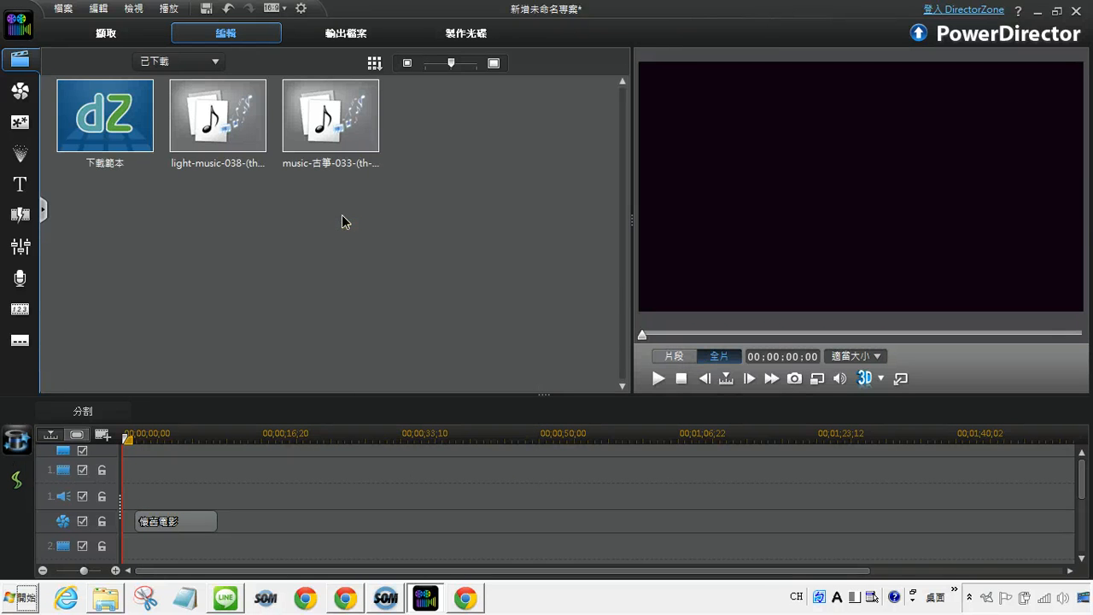
{"action": "key", "text": "ctrl+z"}
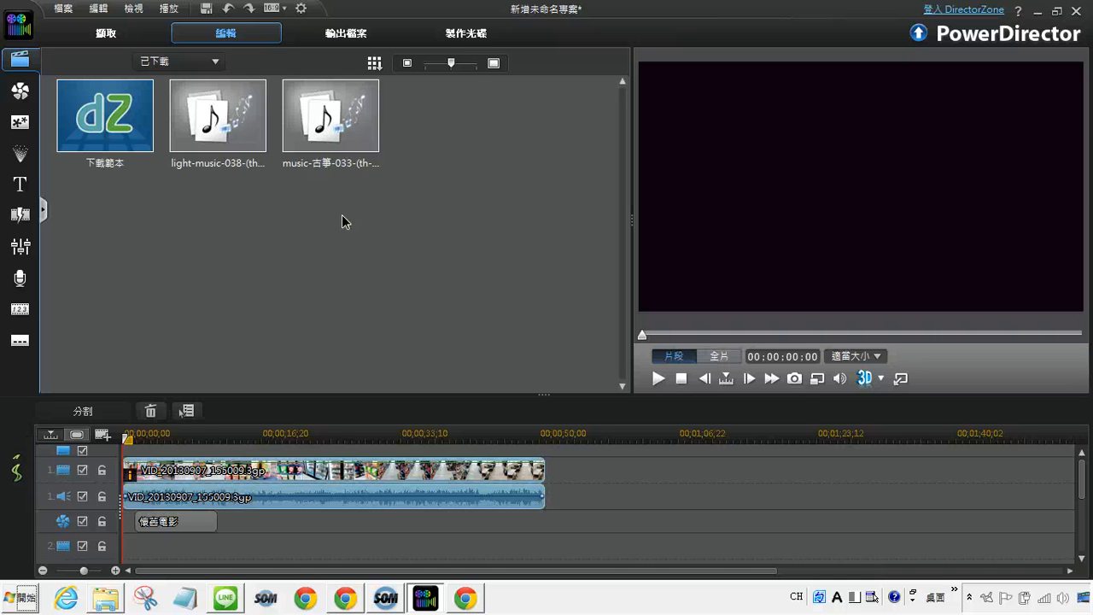
{"action": "left_click", "coordinate": [357, 268]}
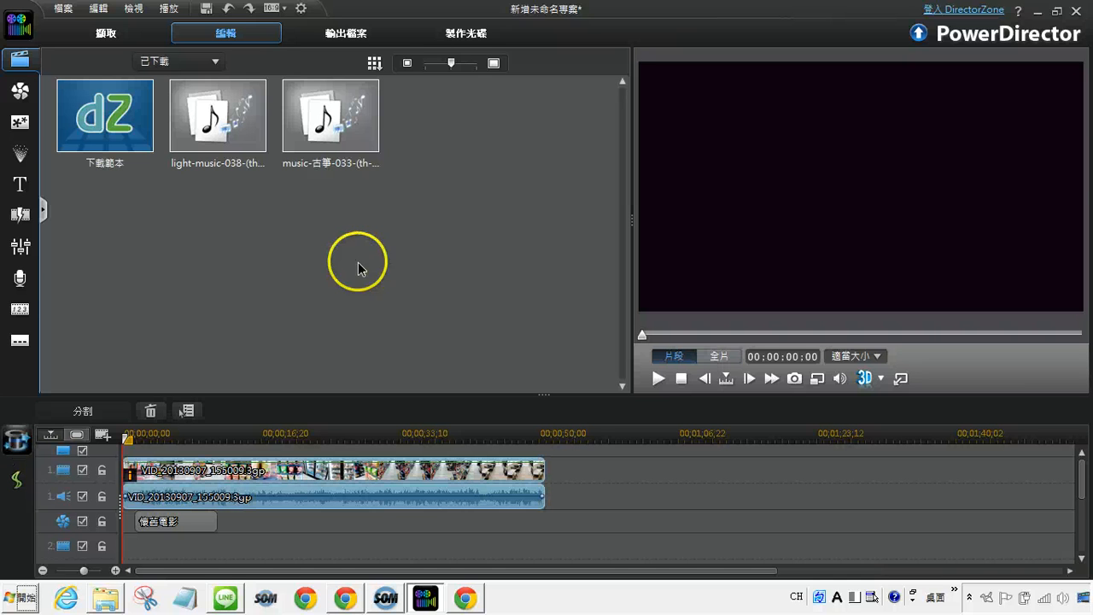
Step: Try to shorten the clip on track 1 to about 16 seconds from its end, and undo the trim
{"action": "right_click", "coordinate": [369, 498]}
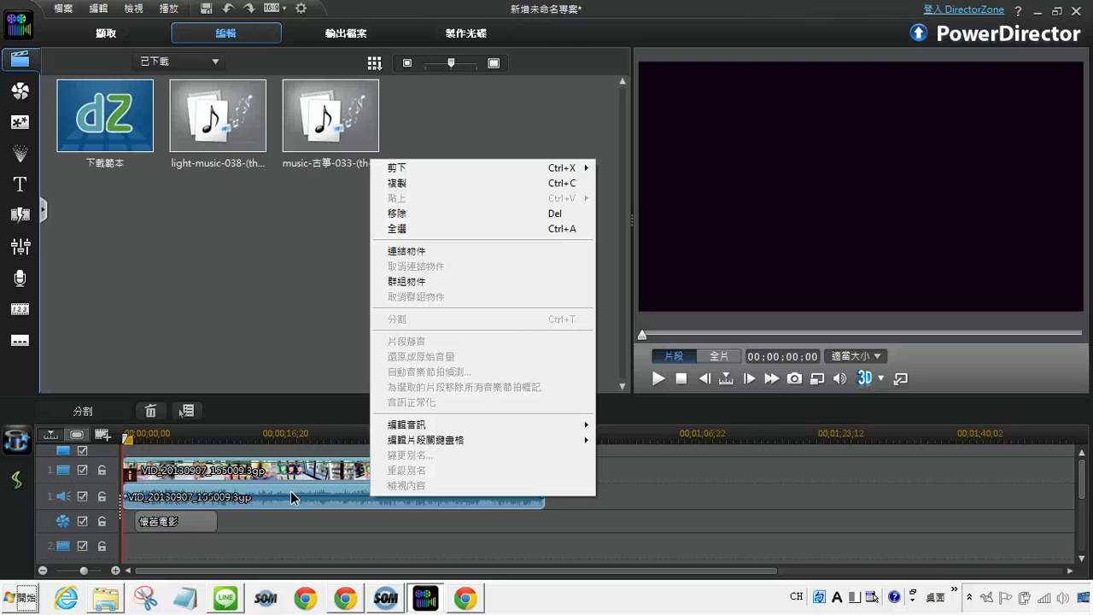
{"action": "mouse_move", "coordinate": [417, 426]}
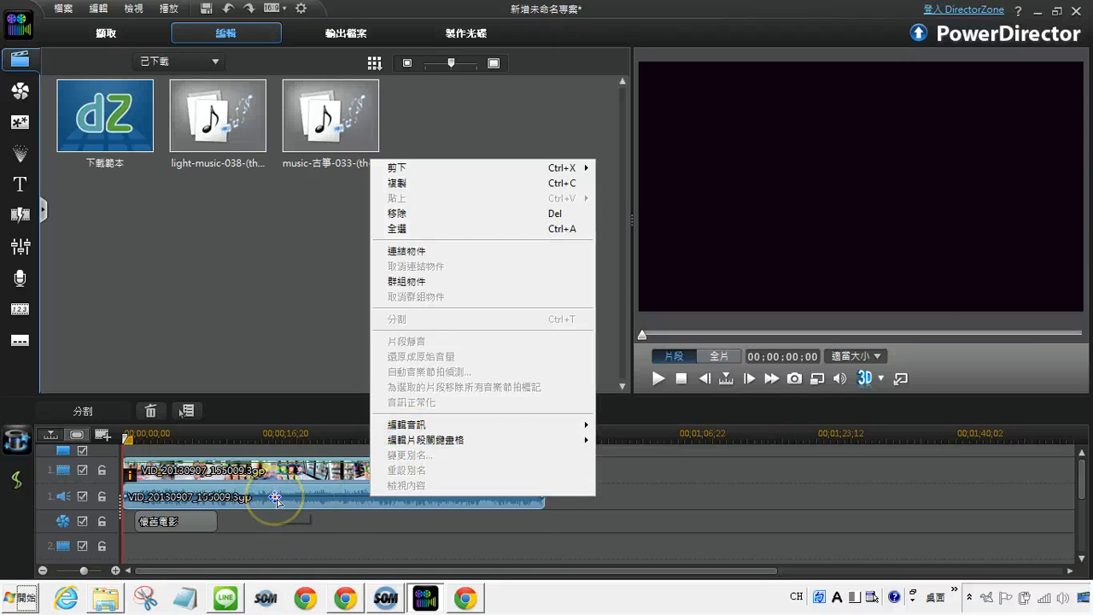
{"action": "left_click", "coordinate": [600, 358]}
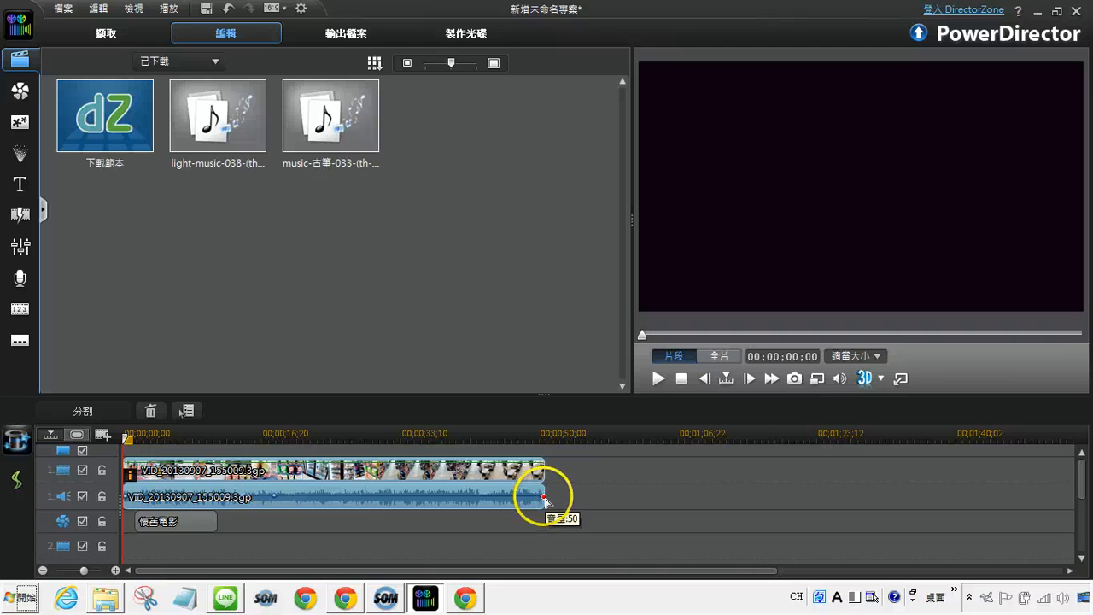
{"action": "left_click_drag", "start_coordinate": [544, 498], "coordinate": [261, 499]}
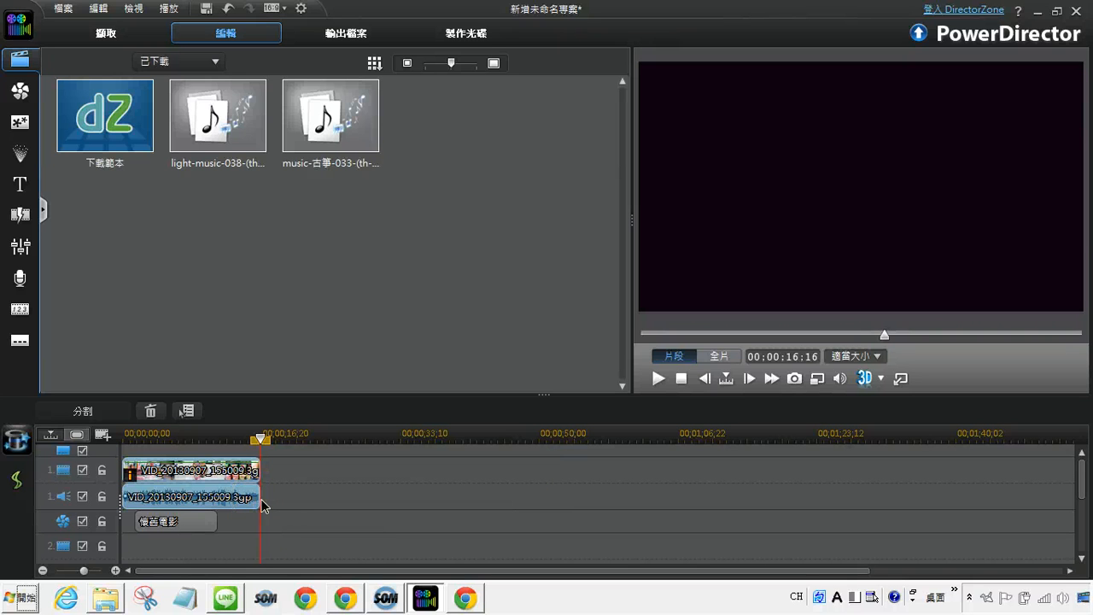
{"action": "key", "text": "ctrl+z"}
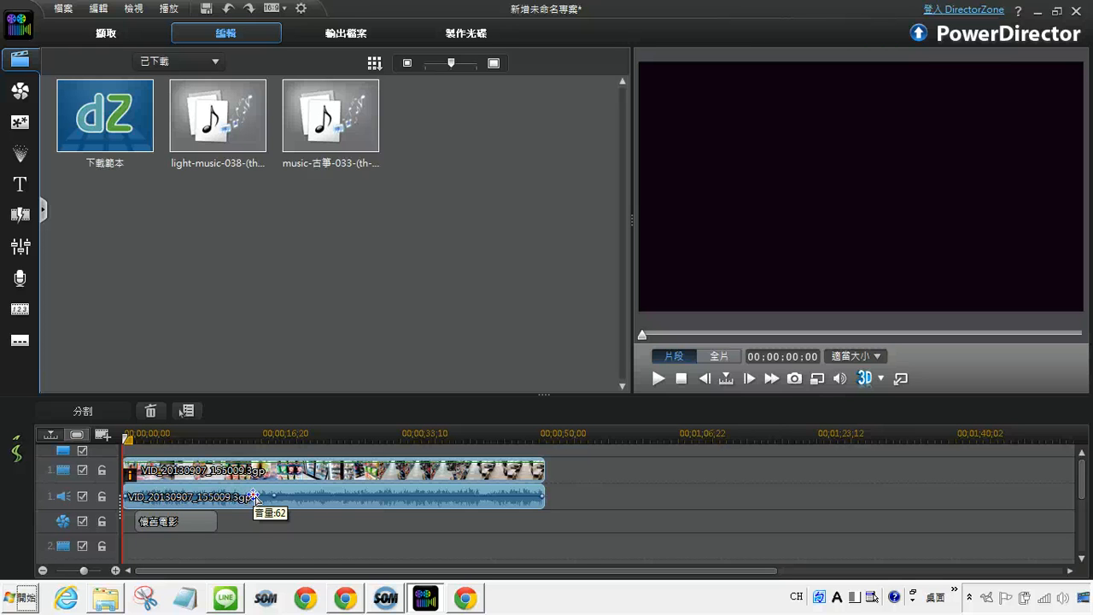
Step: Dismiss the audio clip's options and lock video track 1
{"action": "right_click", "coordinate": [253, 493]}
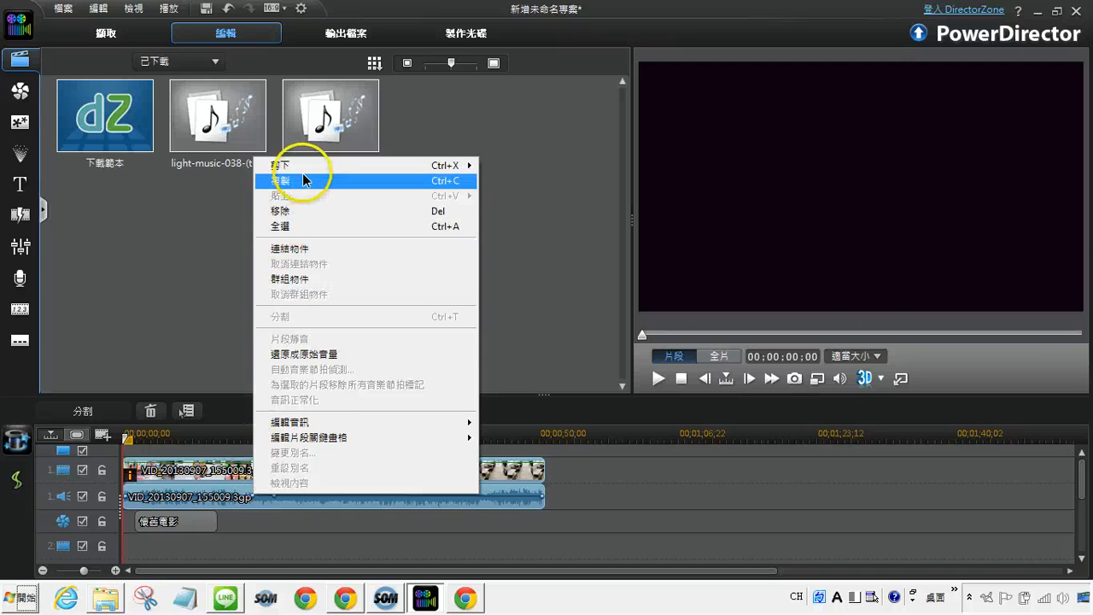
{"action": "mouse_move", "coordinate": [306, 165]}
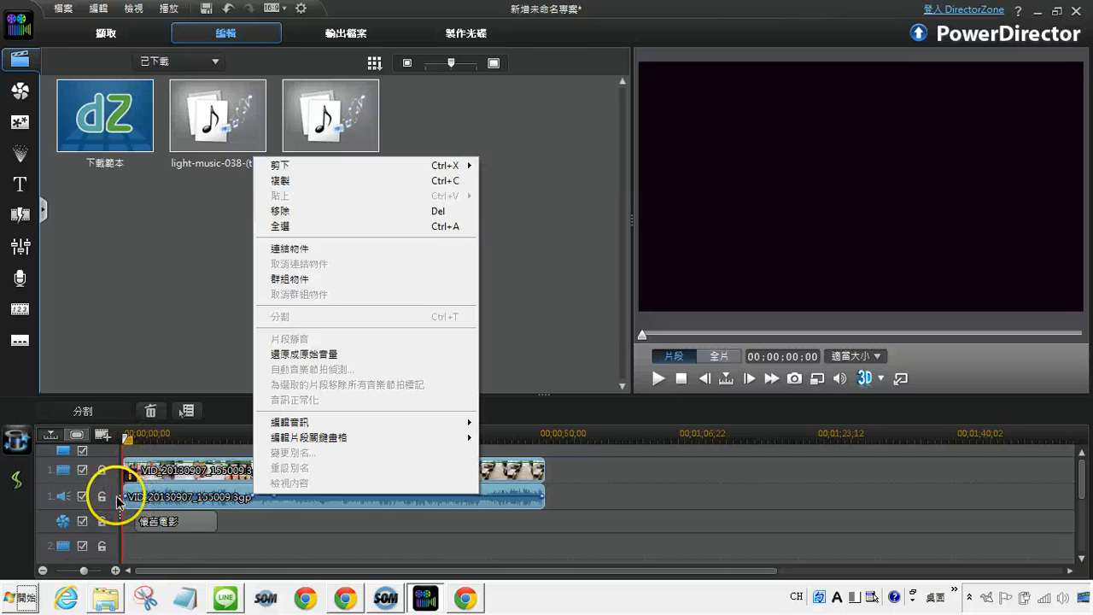
{"action": "left_click", "coordinate": [102, 472]}
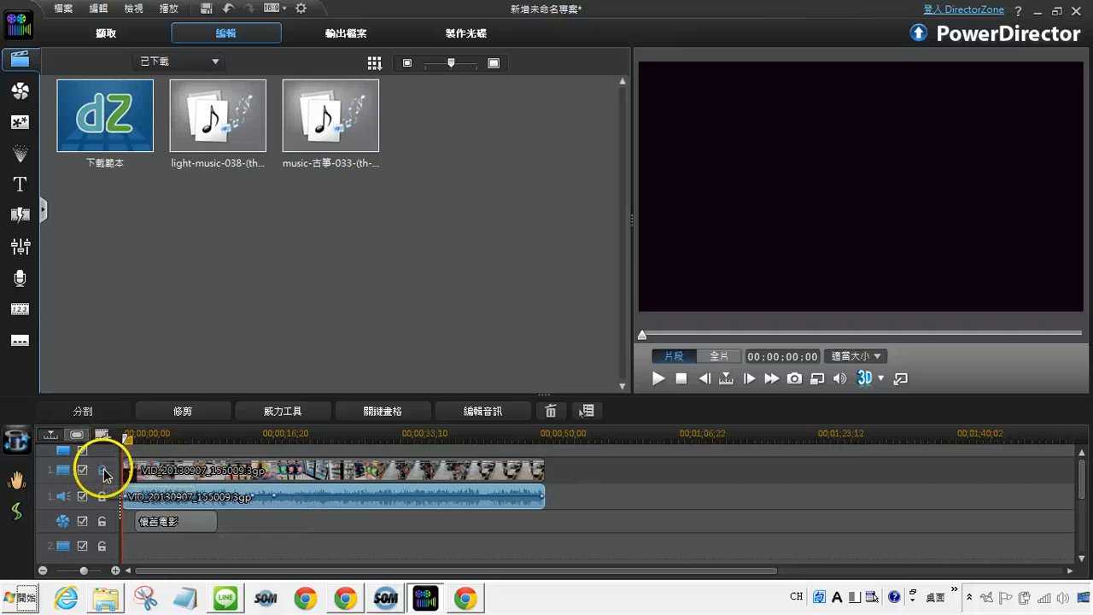
Step: Lock video track 1, try cutting the unlinked audio from audio track 1 while keeping the gap, and undo the cut
{"action": "left_click", "coordinate": [102, 469]}
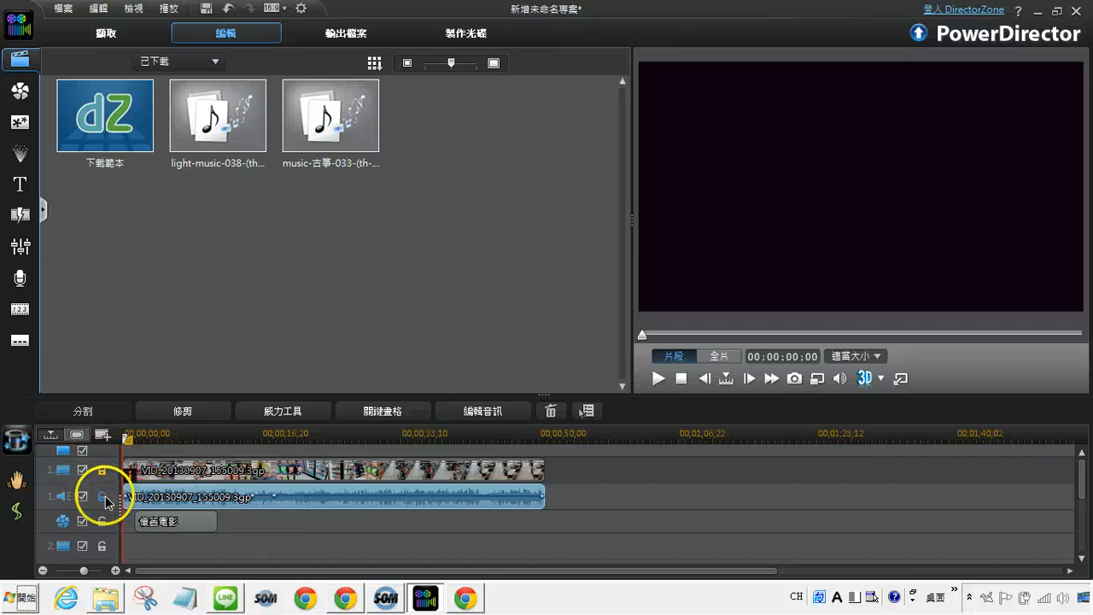
{"action": "right_click", "coordinate": [143, 503]}
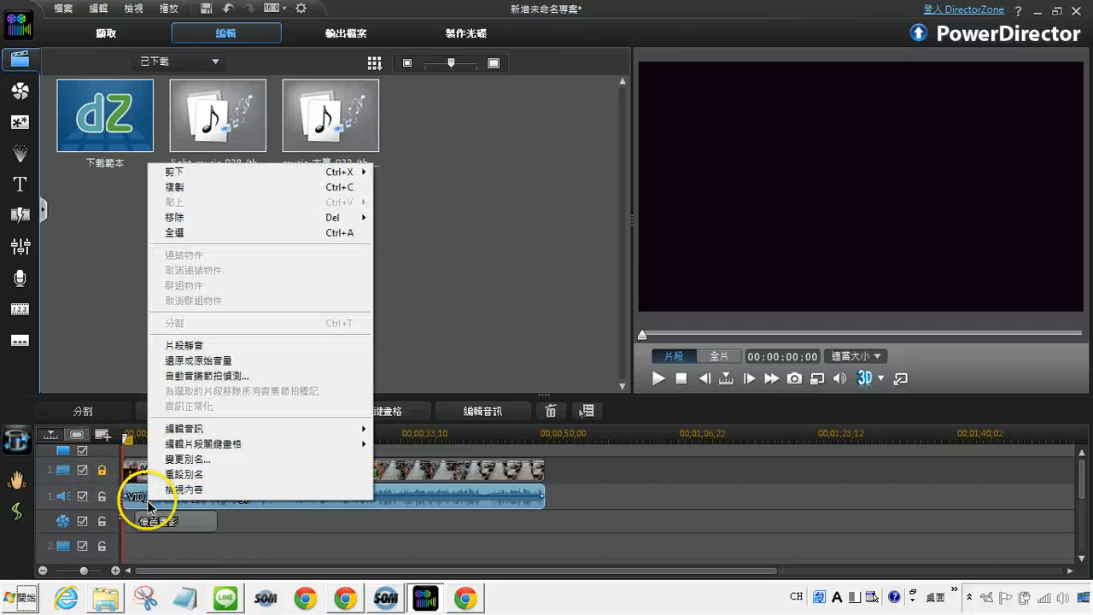
{"action": "mouse_move", "coordinate": [201, 216]}
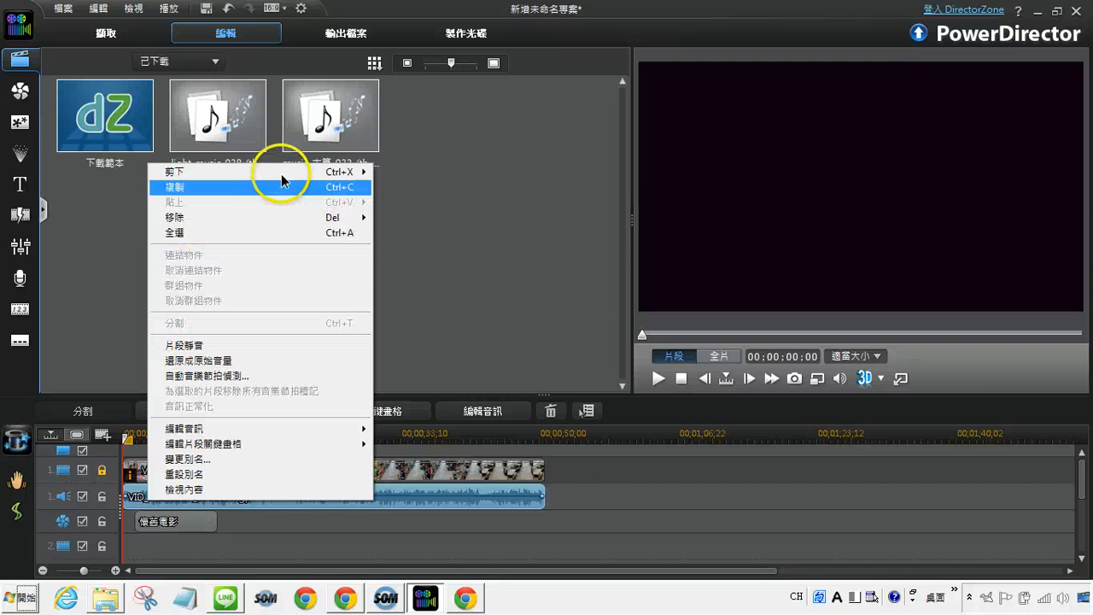
{"action": "mouse_move", "coordinate": [281, 171]}
{"action": "left_click", "coordinate": [395, 173]}
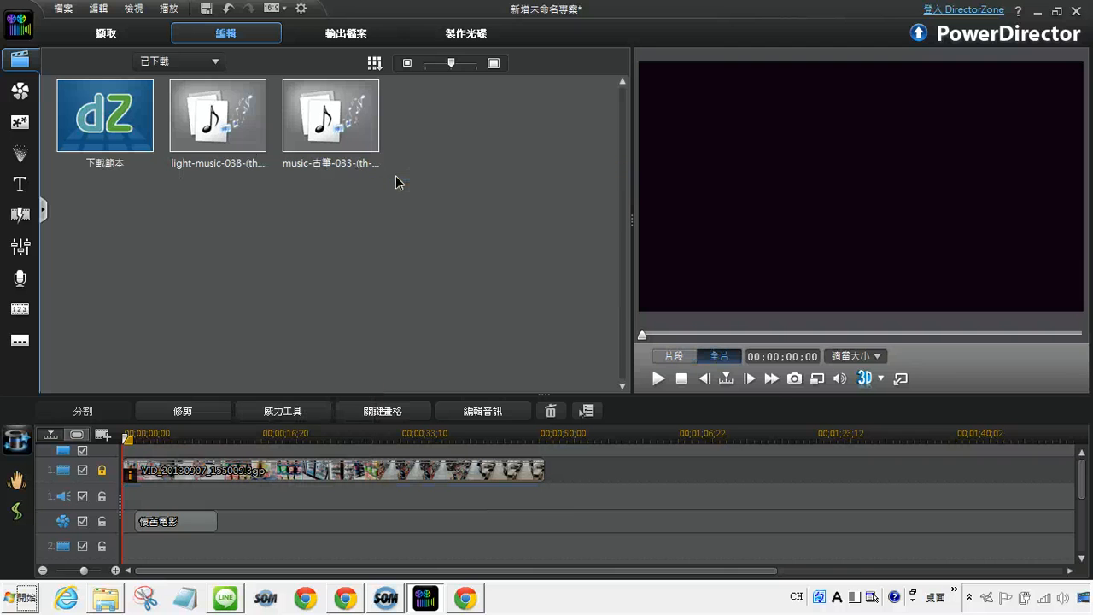
{"action": "left_click", "coordinate": [260, 474]}
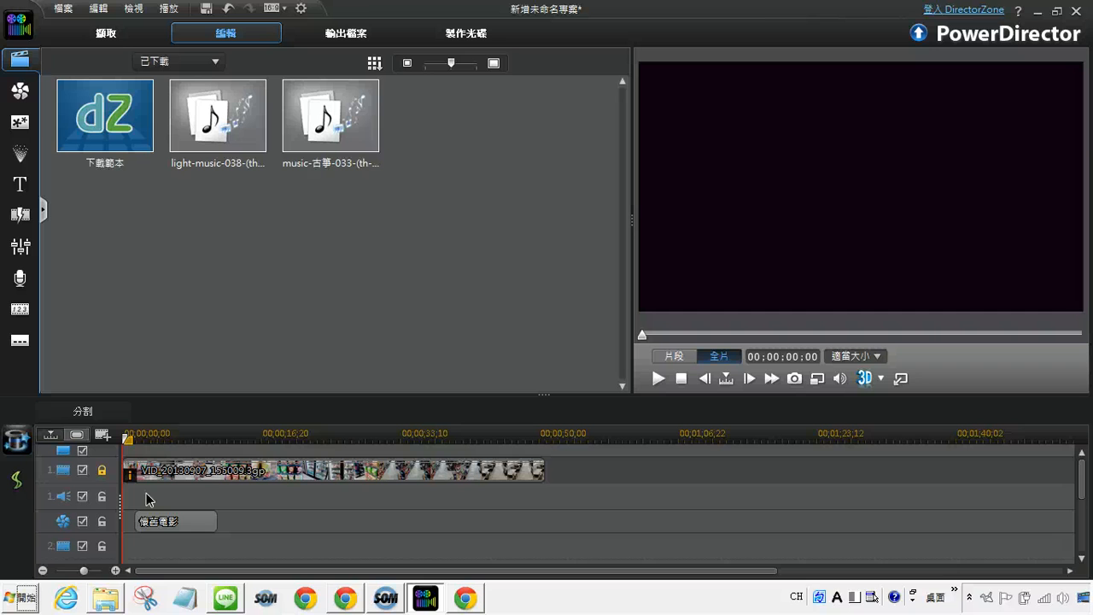
{"action": "left_click", "coordinate": [197, 492]}
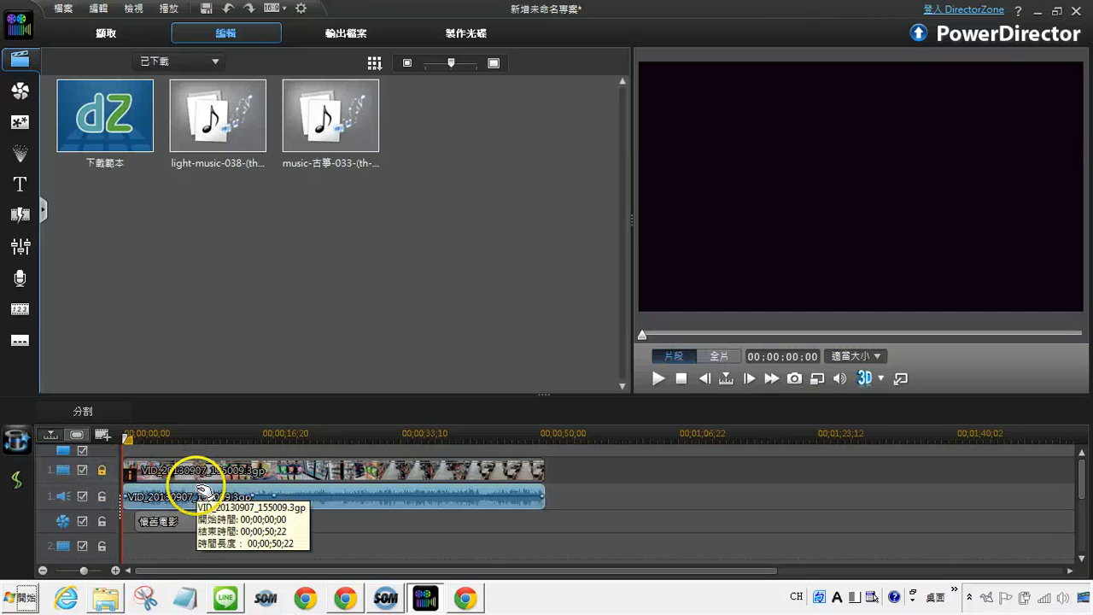
Step: Unlock video track 1 and cut the unlinked audio clip from audio track 1, leaving the gap
{"action": "left_click", "coordinate": [105, 474]}
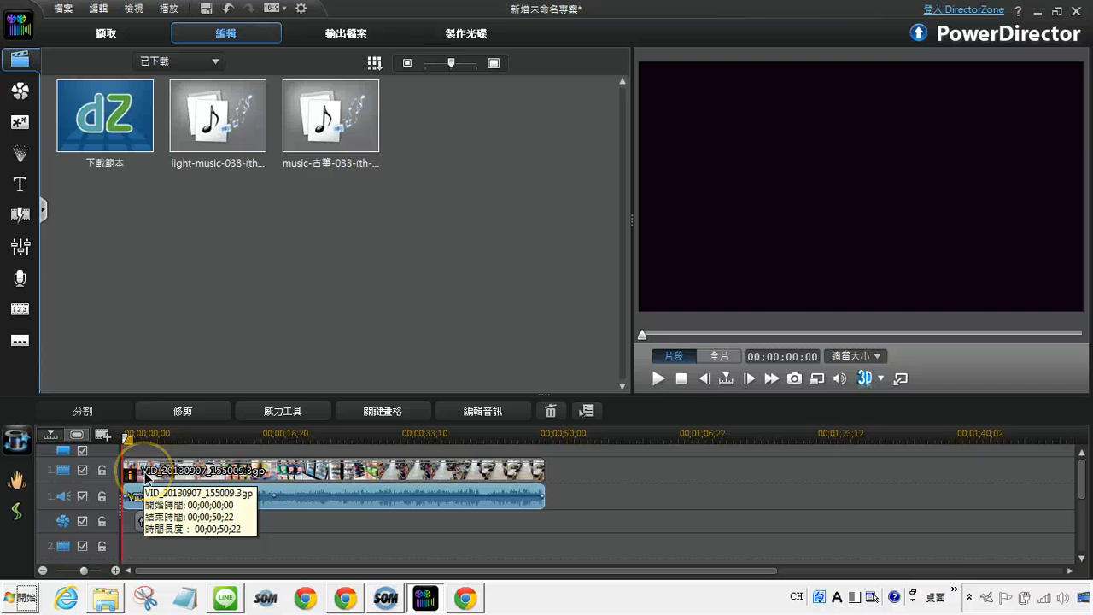
{"action": "left_click", "coordinate": [145, 475]}
{"action": "left_click", "coordinate": [143, 500]}
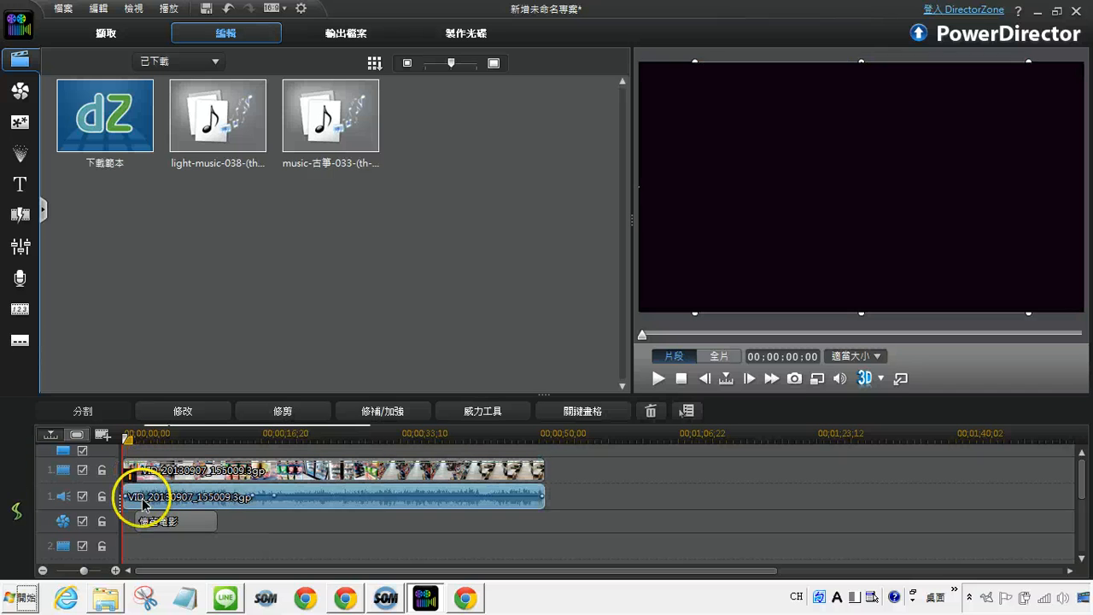
{"action": "right_click", "coordinate": [143, 502]}
{"action": "mouse_move", "coordinate": [202, 166]}
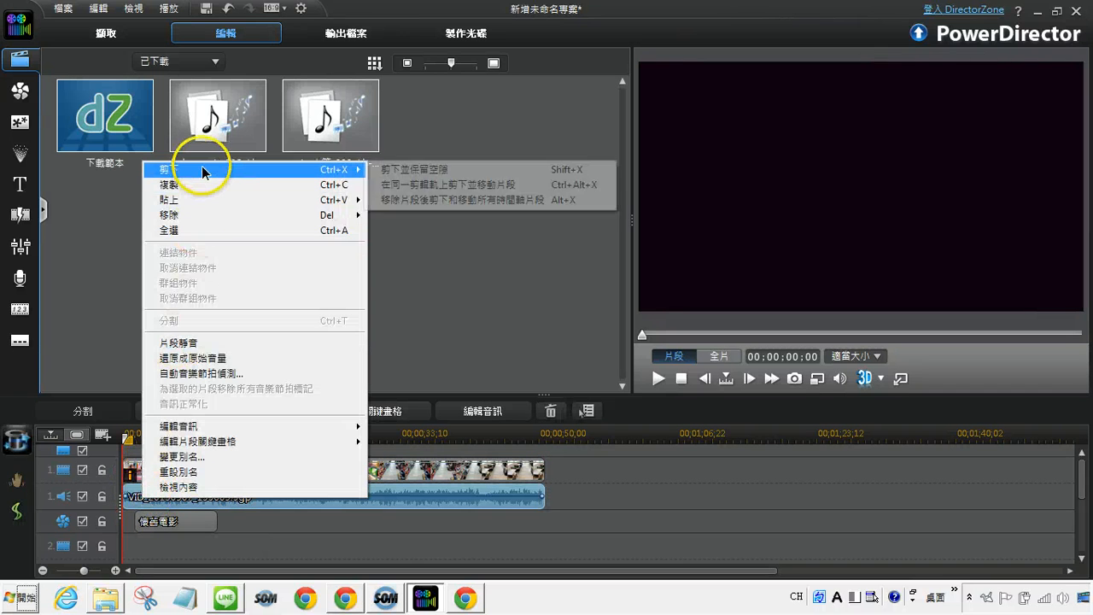
{"action": "left_click", "coordinate": [386, 169]}
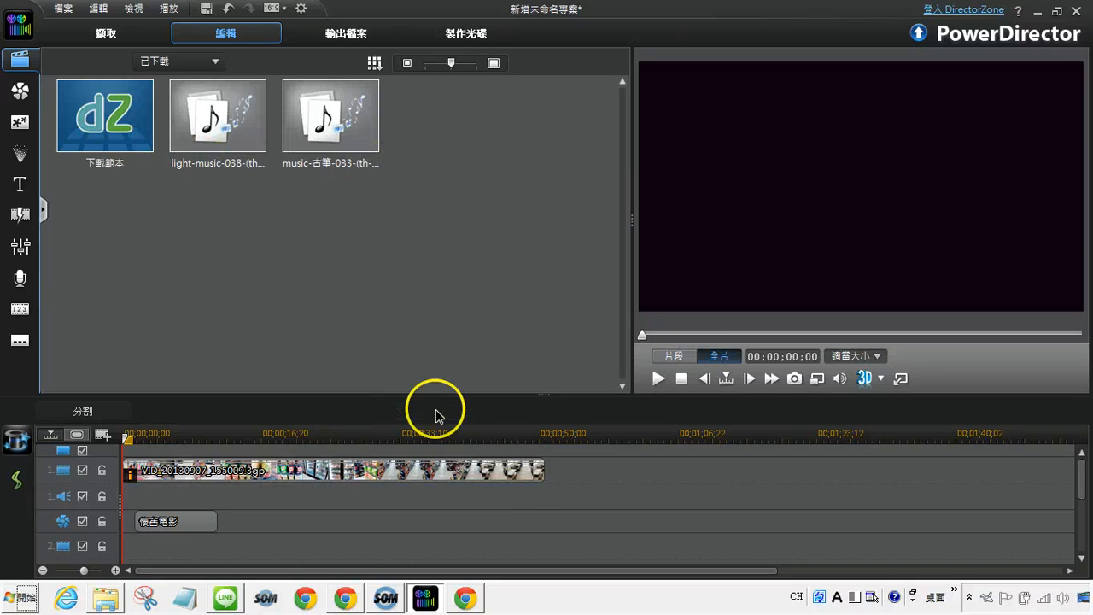
Step: Lock video track 1 to protect the remaining video clip
{"action": "left_click", "coordinate": [102, 474]}
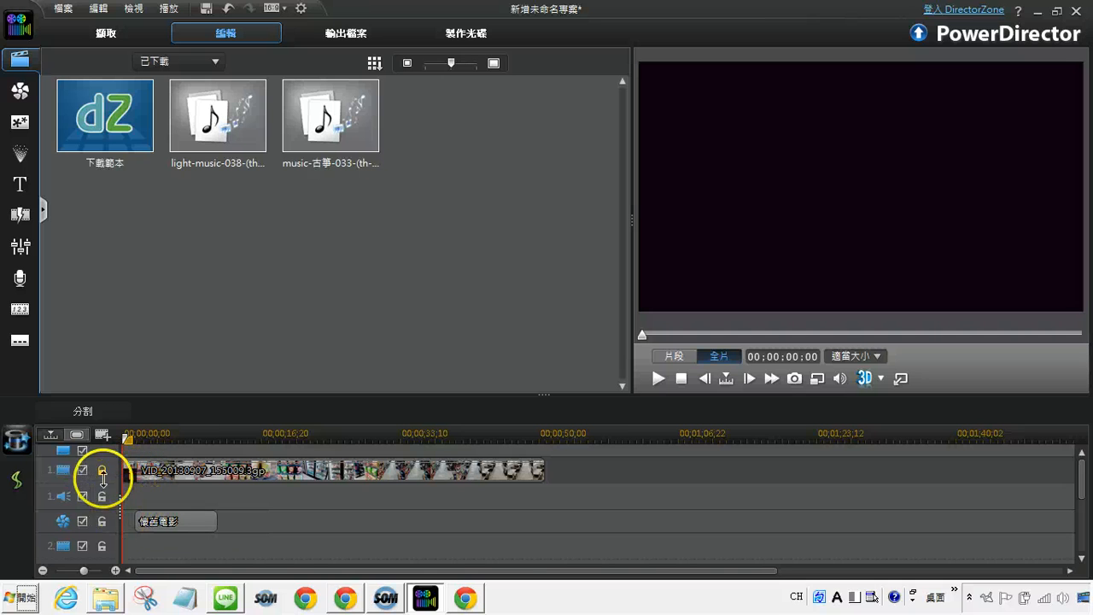
{"action": "left_click", "coordinate": [102, 471]}
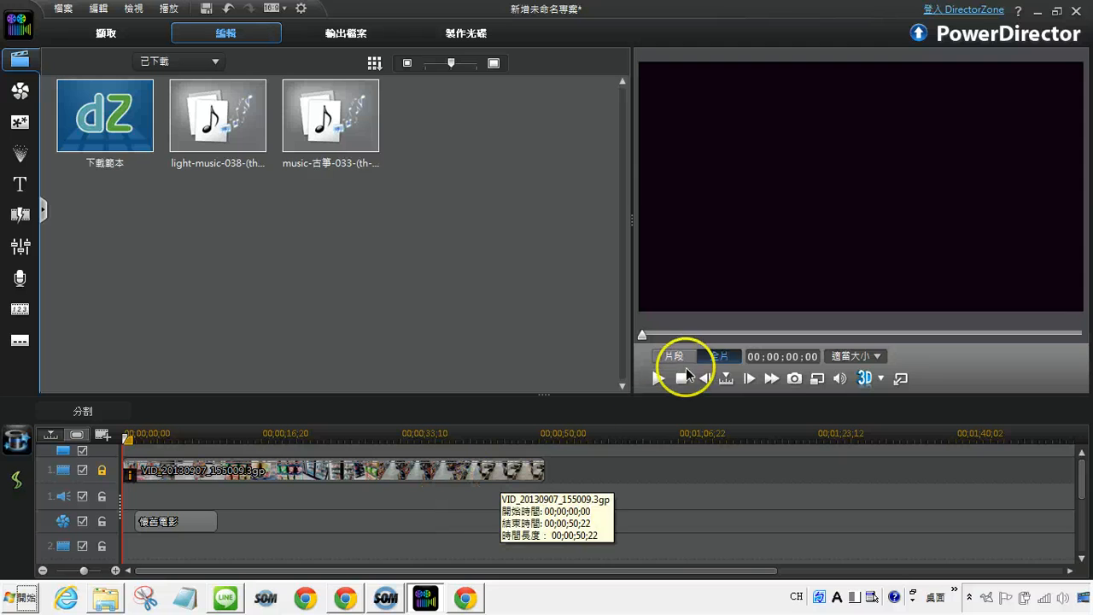
Step: Play the whole movie from the start, stop the playback, and check the clip on the music track
{"action": "left_click", "coordinate": [658, 378]}
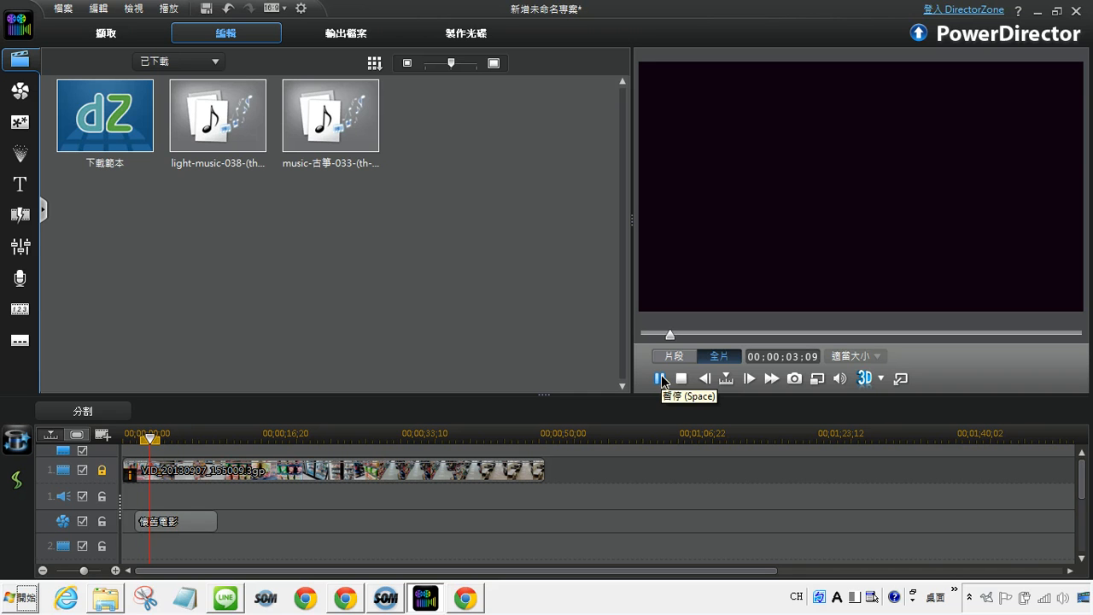
{"action": "left_click", "coordinate": [665, 384]}
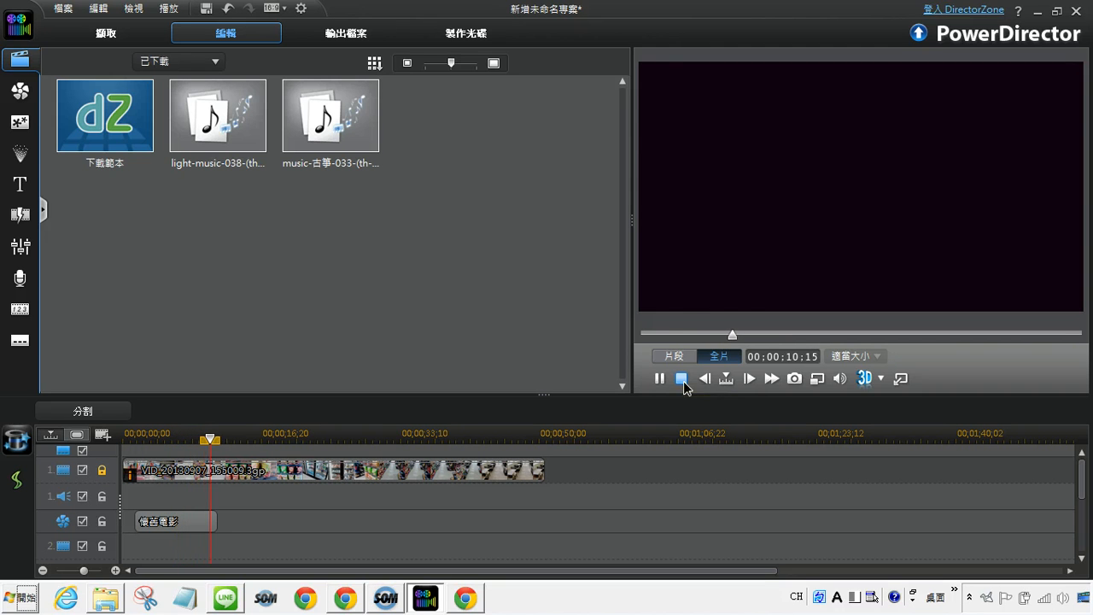
{"action": "left_click", "coordinate": [682, 378]}
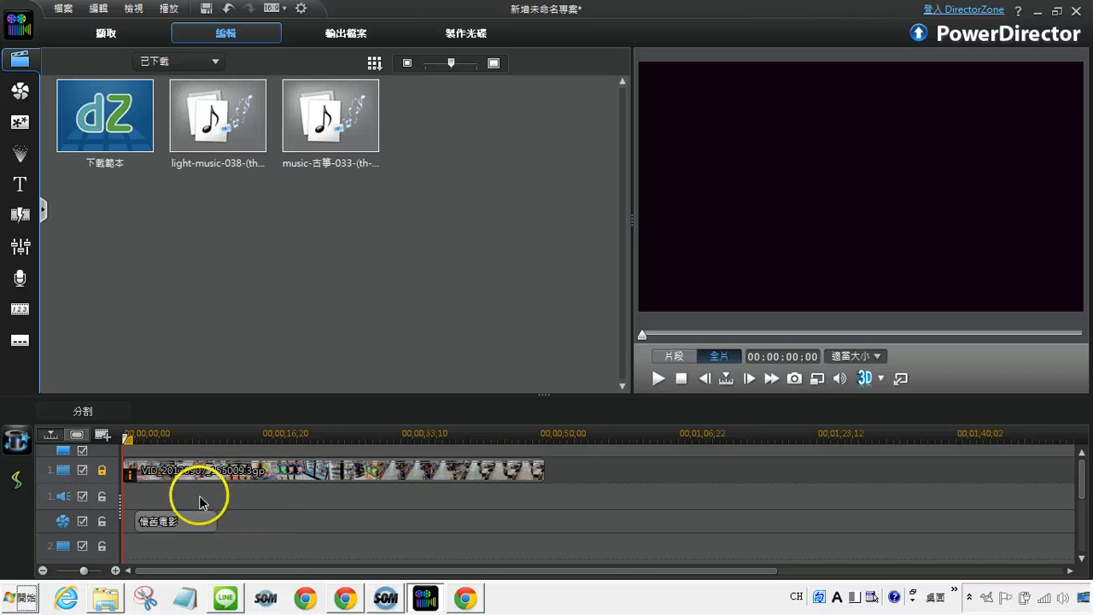
{"action": "left_click_drag", "start_coordinate": [1082, 465], "coordinate": [1082, 538]}
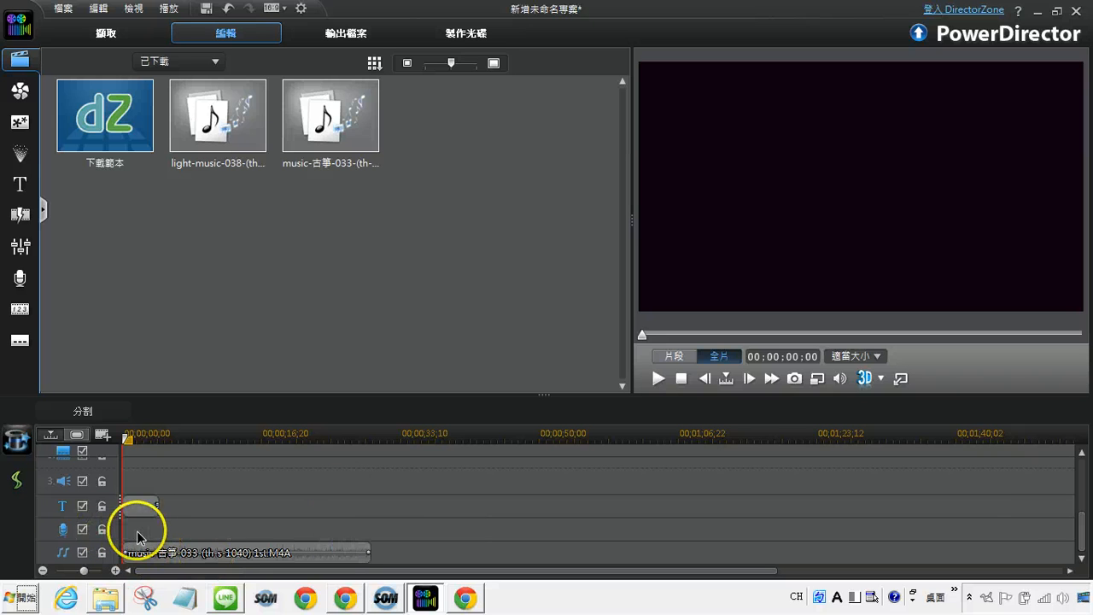
{"action": "left_click_drag", "start_coordinate": [1080, 501], "coordinate": [1080, 451]}
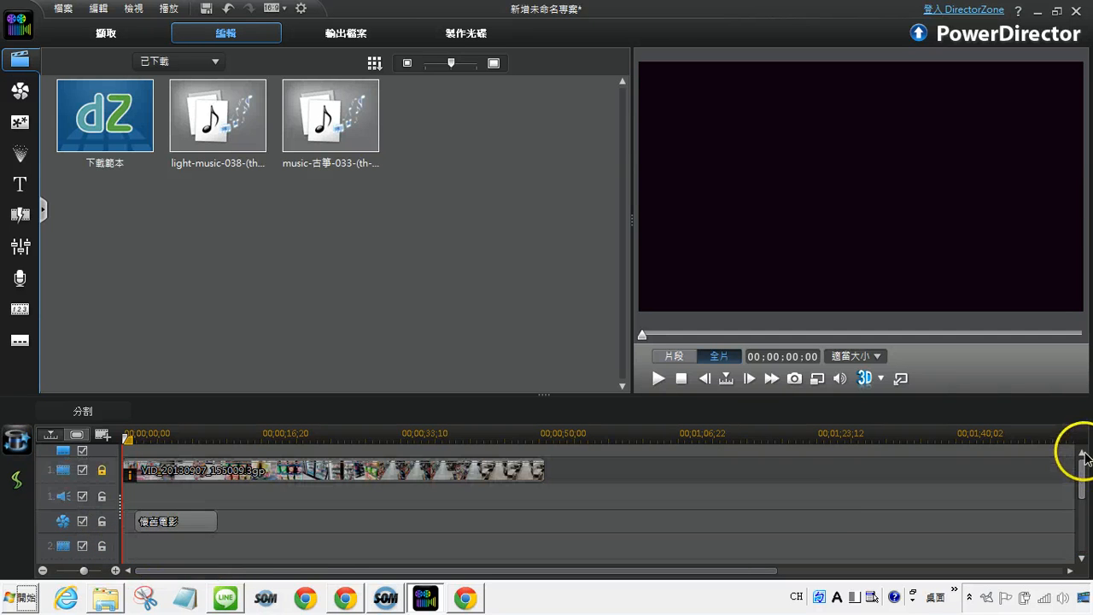